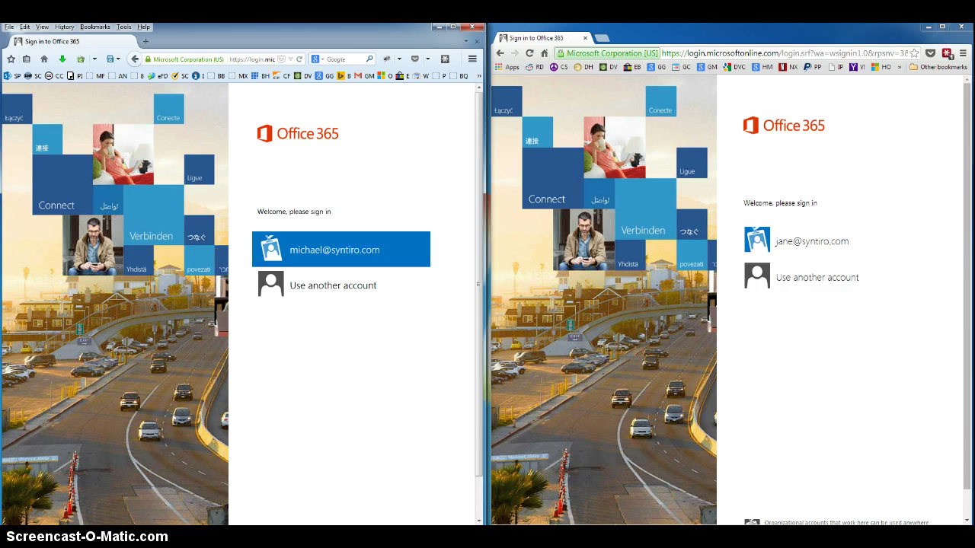
# - Sign in to Office 365 with the saved account in the Firefox window by entering the account password
pyautogui.click(431, 307)
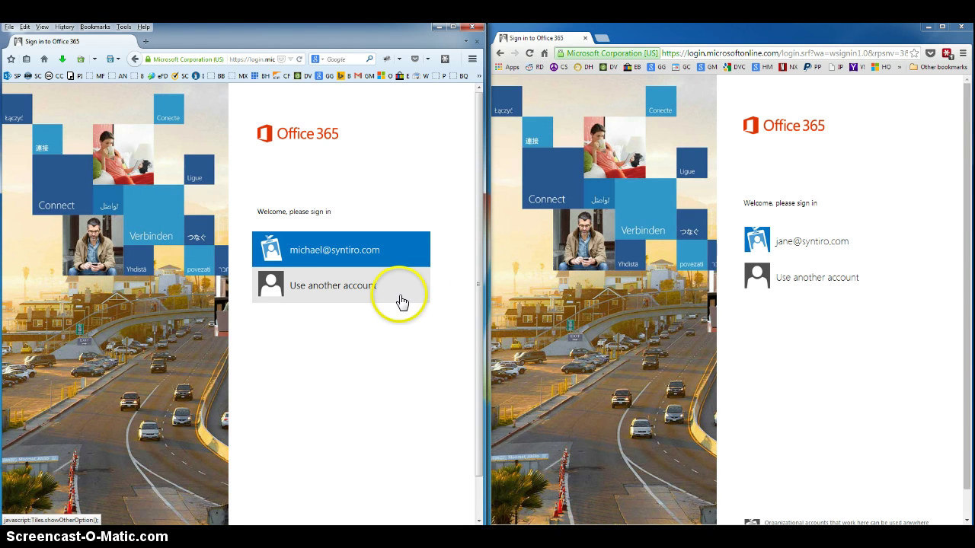
pyautogui.click(340, 254)
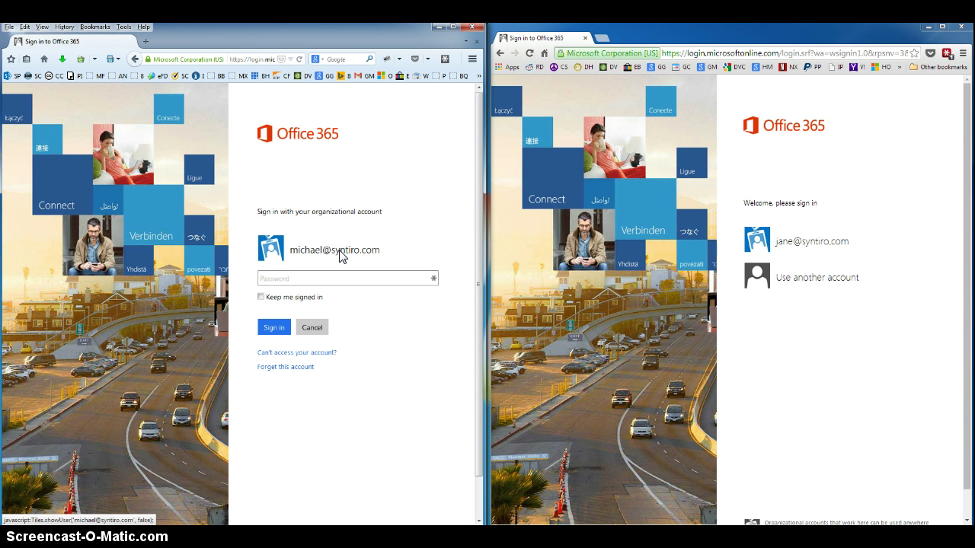
pyautogui.write('********')
pyautogui.press('BackSpace')
pyautogui.press('BackSpace')
pyautogui.press('BackSpace')
pyautogui.press('BackSpace')
pyautogui.press('BackSpace')
pyautogui.press('BackSpace')
pyautogui.press('BackSpace')
pyautogui.press('BackSpace')
pyautogui.write('********')
pyautogui.press('Return')
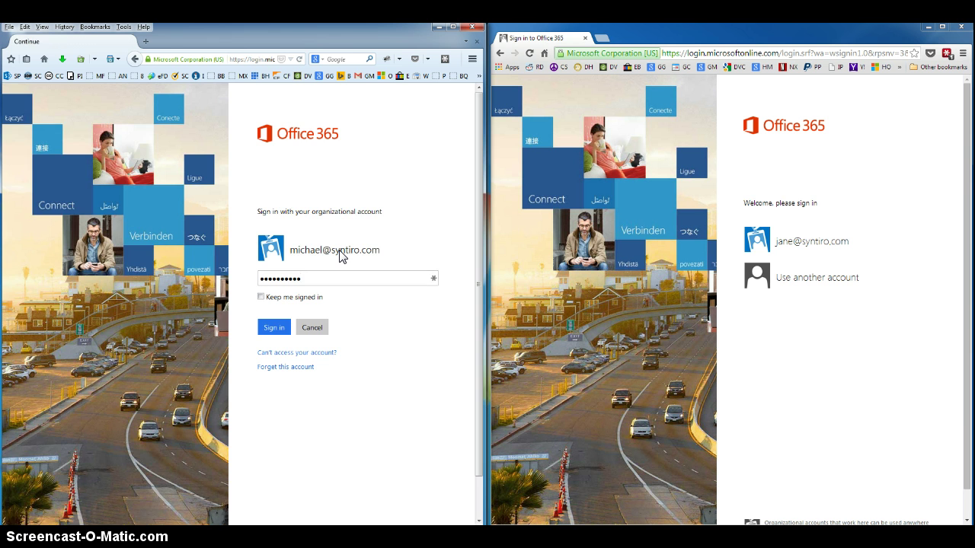
# - Sign in to Office 365 with the saved account in the Chrome window by entering the account password
pyautogui.click(822, 227)
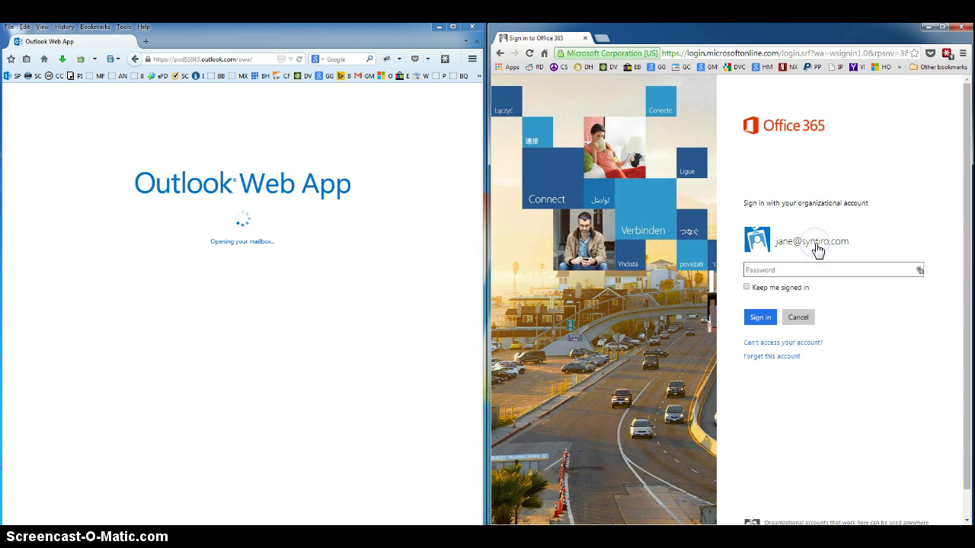
pyautogui.write('********')
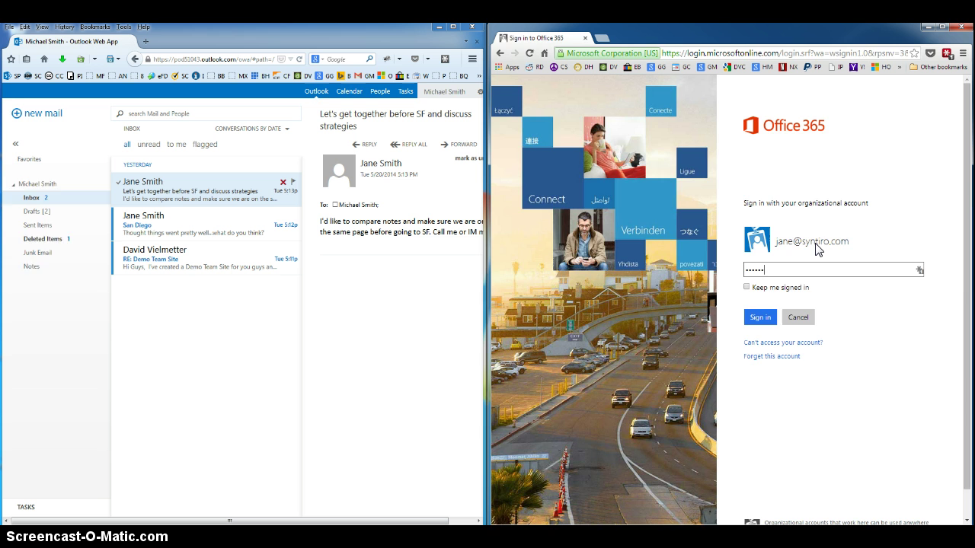
pyautogui.press('Return')
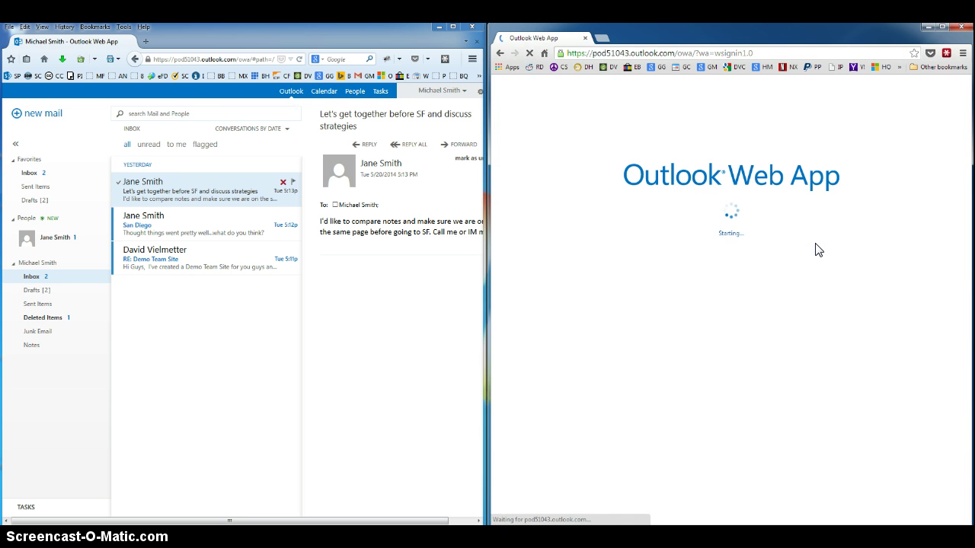
# - Collapse the calendar reminders in both mailboxes without dismissing them
pyautogui.click(220, 191)
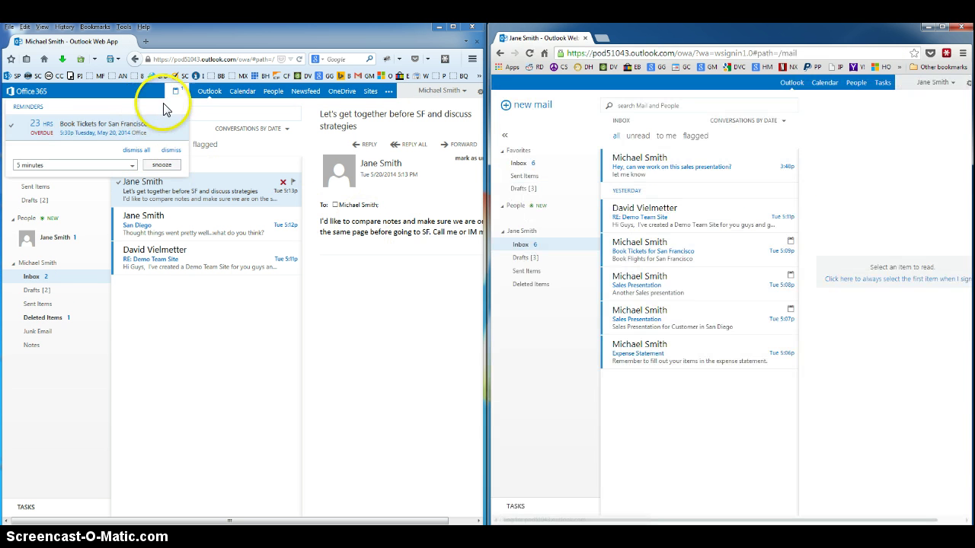
pyautogui.click(175, 95)
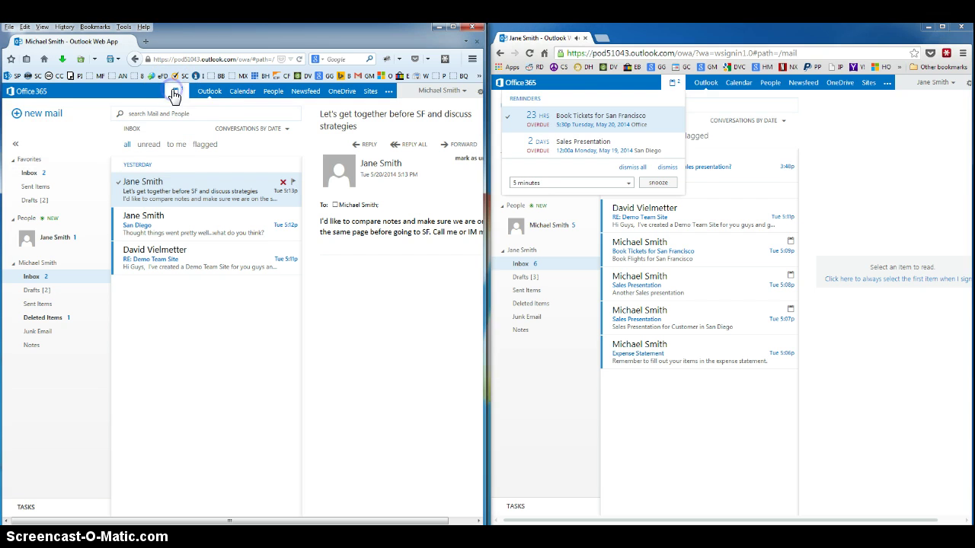
pyautogui.click(675, 90)
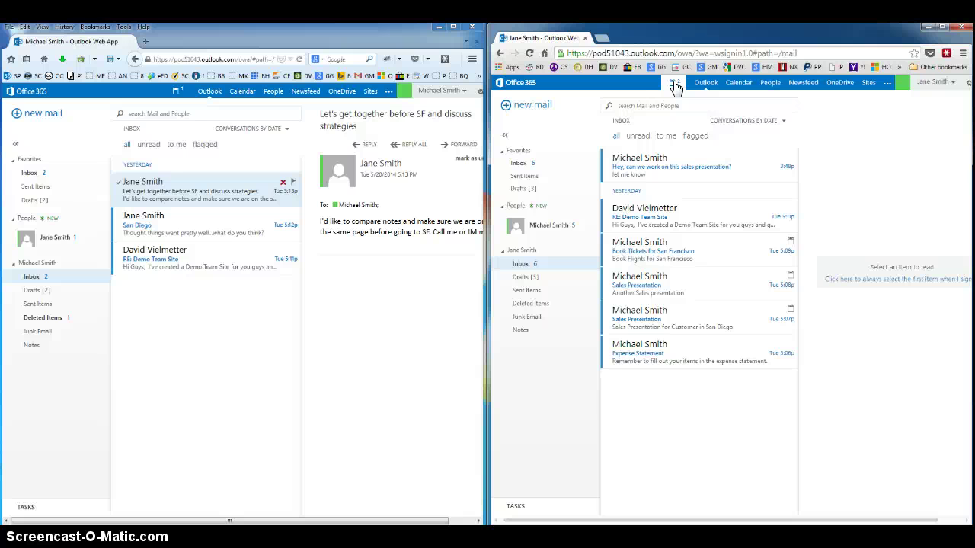
# - Open the email "Hey, can we work on this sales presentation?", start an instant message with its sender and place the chat over the Chrome mailbox
pyautogui.click(652, 168)
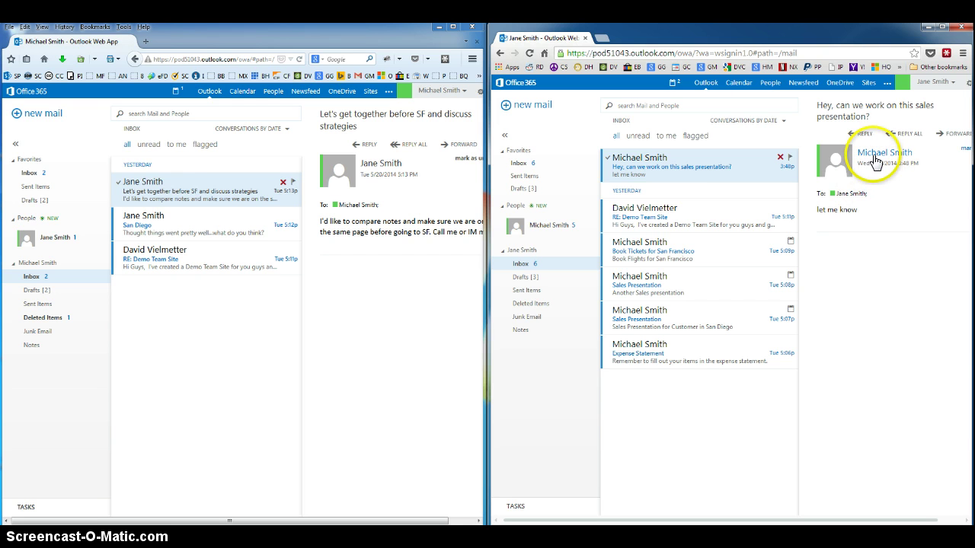
pyautogui.click(874, 154)
pyautogui.click(821, 199)
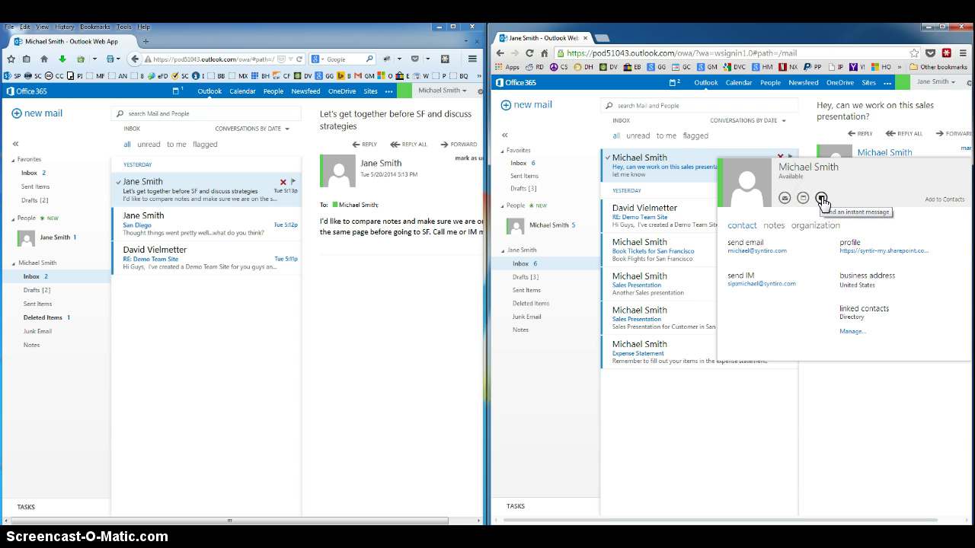
pyautogui.click(822, 199)
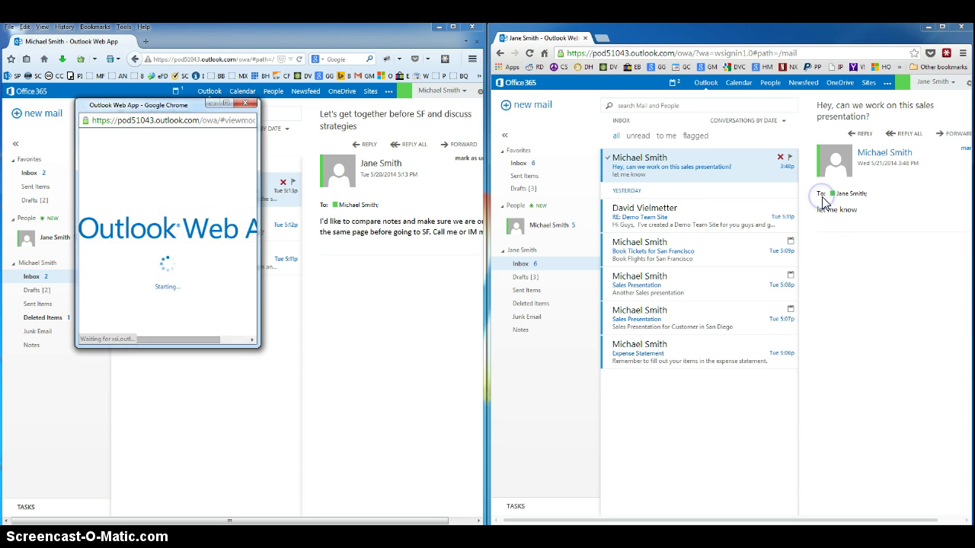
pyautogui.moveTo(127, 104); pyautogui.dragTo(705, 107)
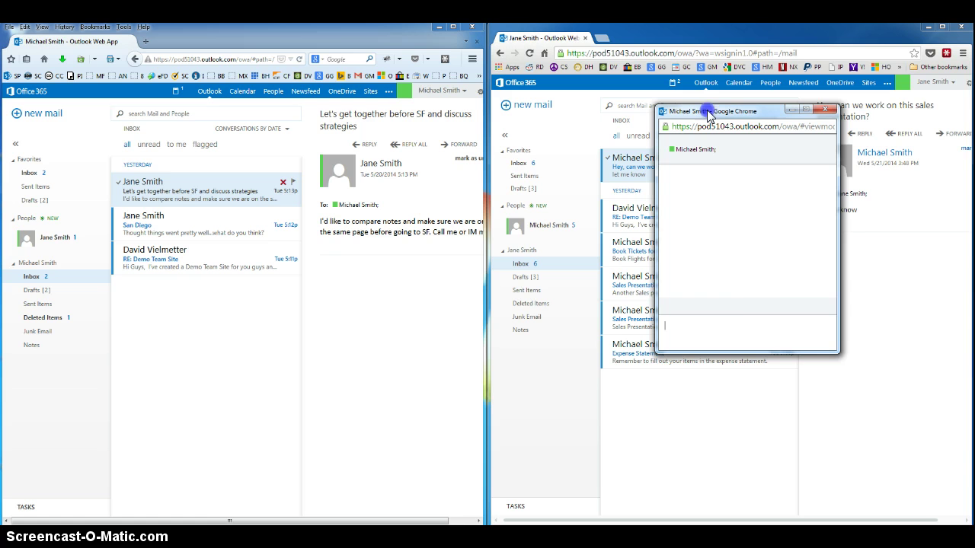
# - Send the instant message "hey, do you want to work on that sales presentation together? i'll upload it to the team site now."
pyautogui.click(750, 323)
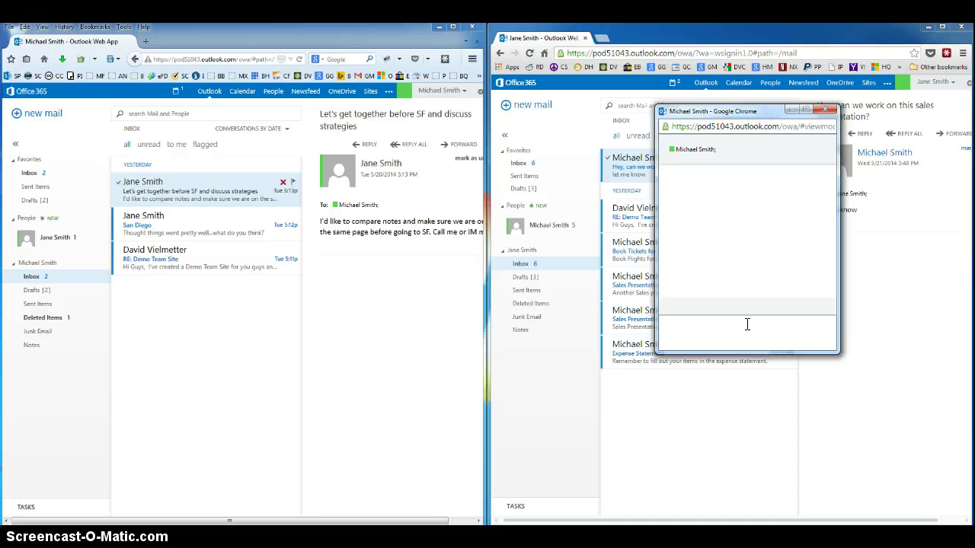
pyautogui.write('hey, do you want to work on that sales presentation together')
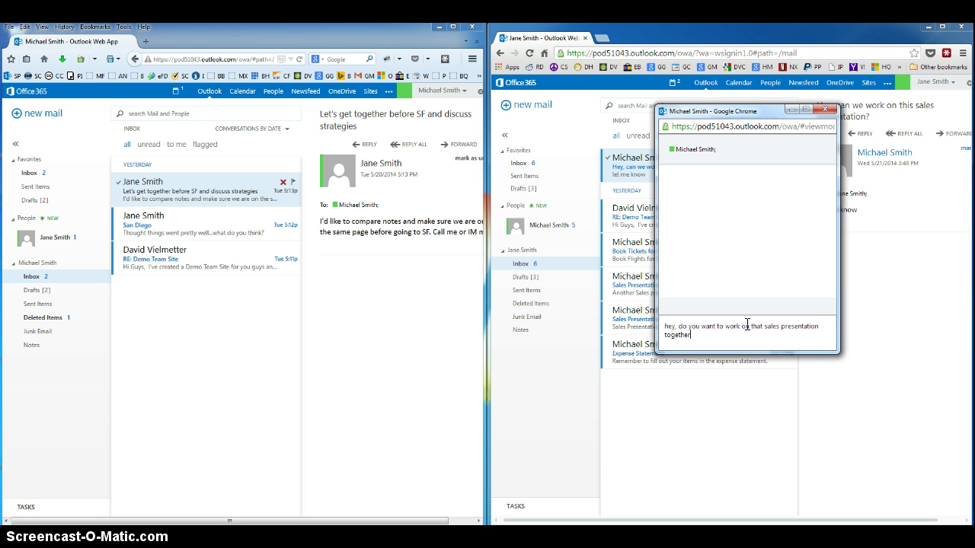
pyautogui.write("? i'll upload it to ")
pyautogui.write('te')
pyautogui.write('he team site ')
pyautogui.write('now.')
pyautogui.press('Return')
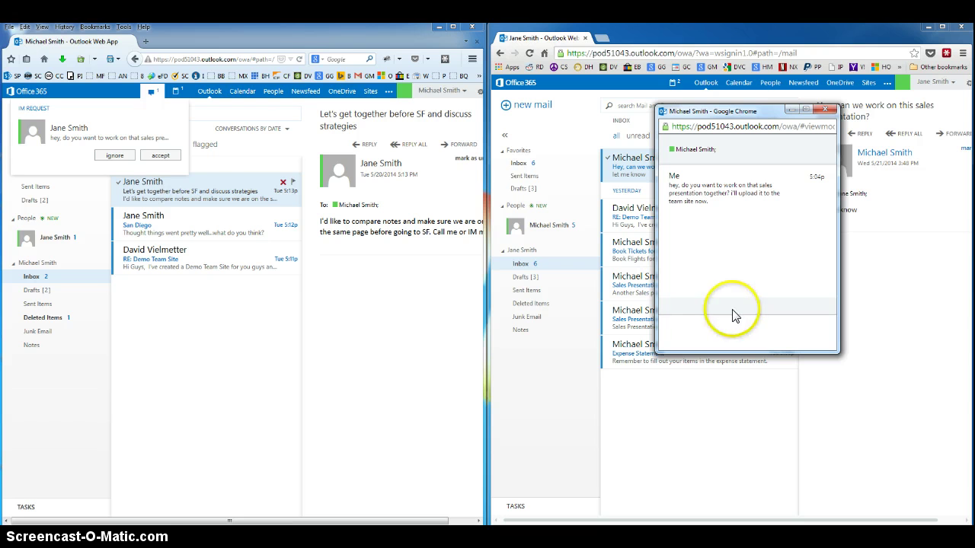
# - Accept the incoming IM request in the Firefox mailbox and close both chat windows
pyautogui.click(159, 155)
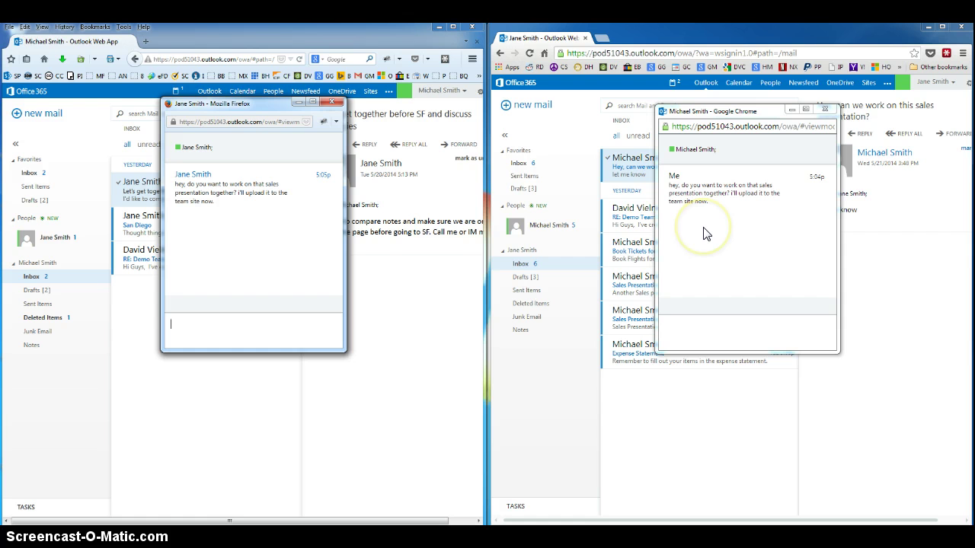
pyautogui.click(825, 114)
pyautogui.click(342, 103)
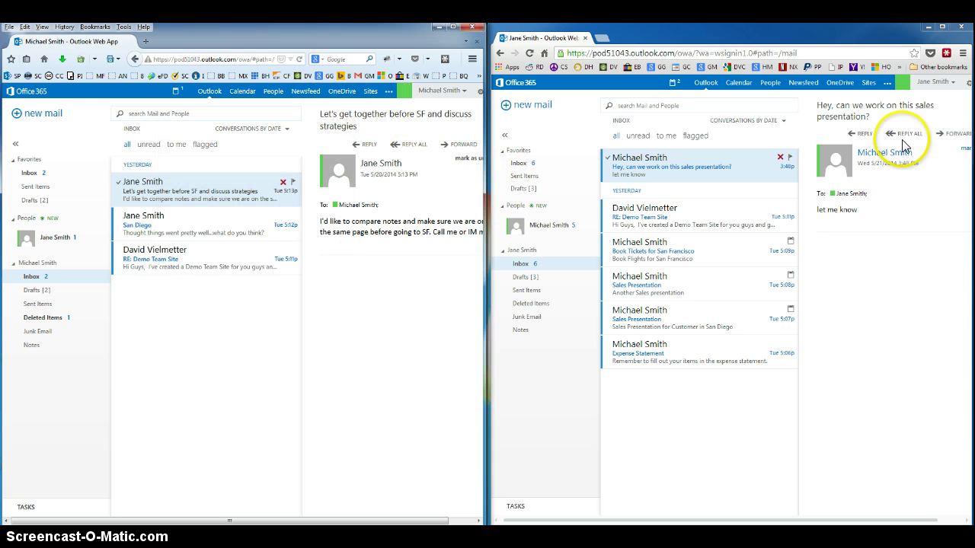
# - Open Sites in a new browser tab and go to the Documents library of the Demo Team Site
pyautogui.rightClick(869, 88)
pyautogui.click(875, 92)
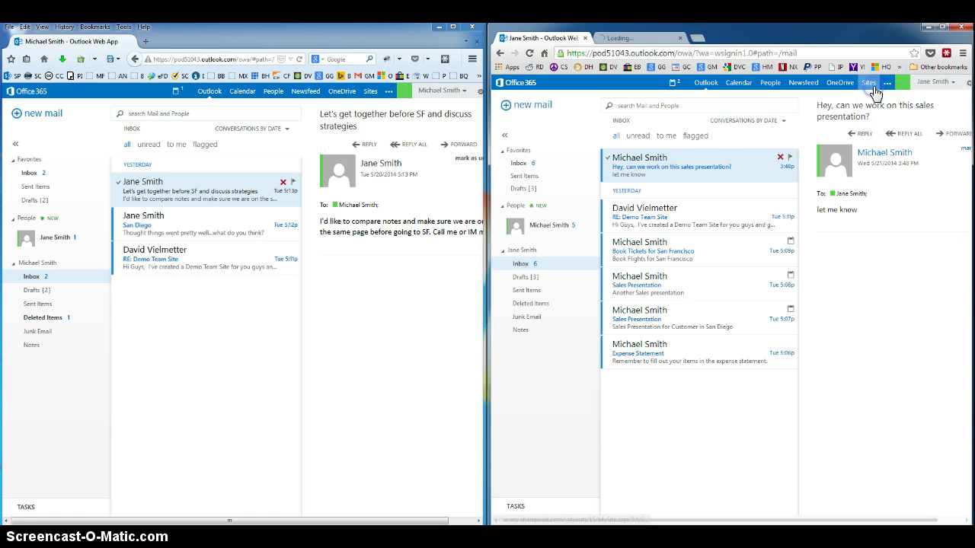
pyautogui.click(616, 38)
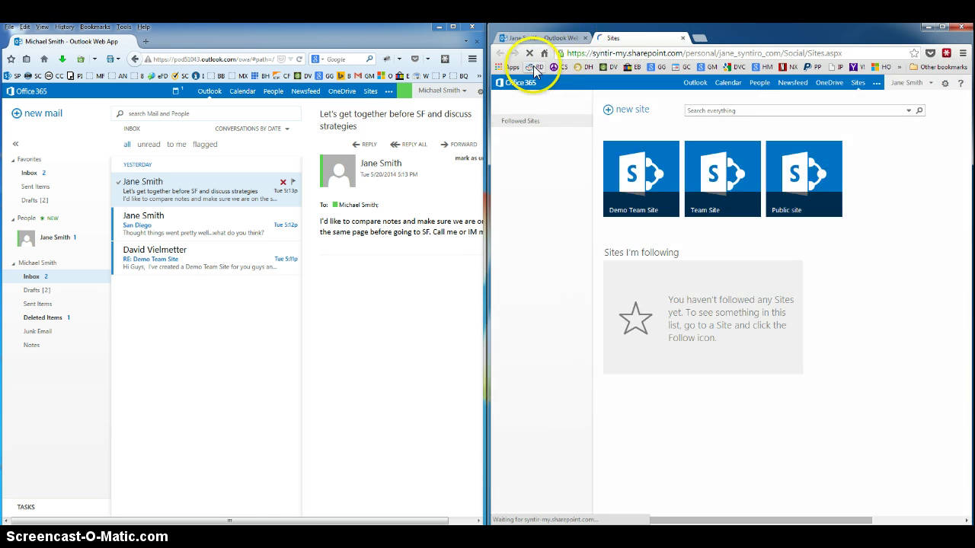
pyautogui.click(627, 190)
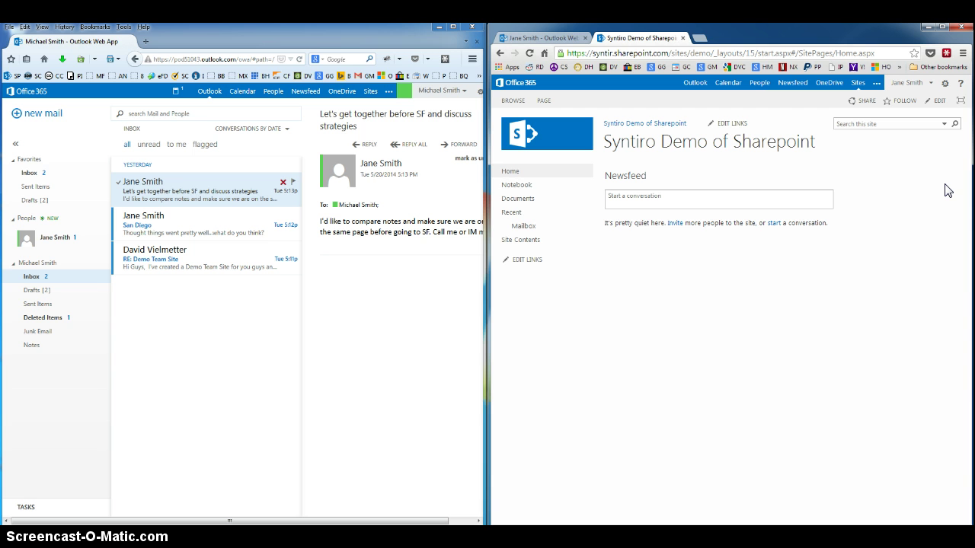
pyautogui.click(535, 207)
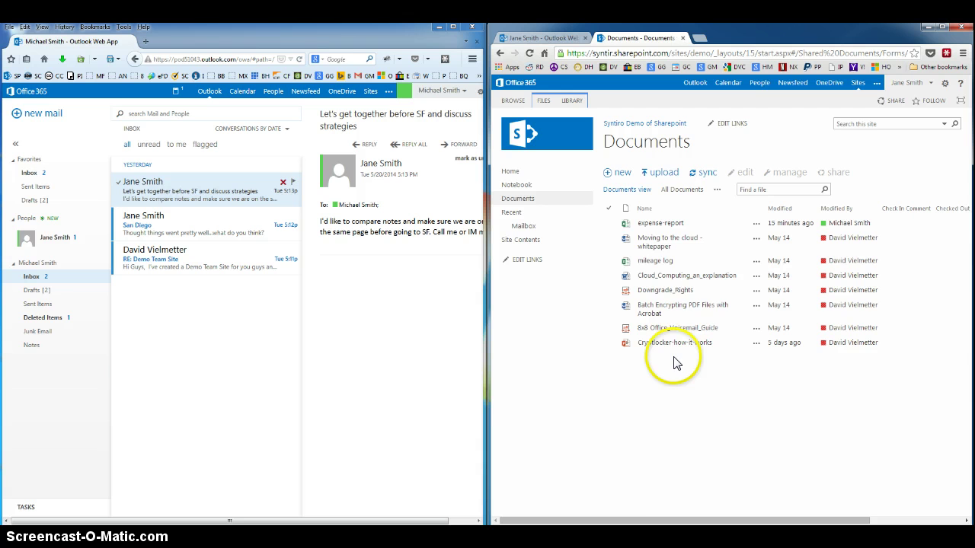
pyautogui.click(670, 246)
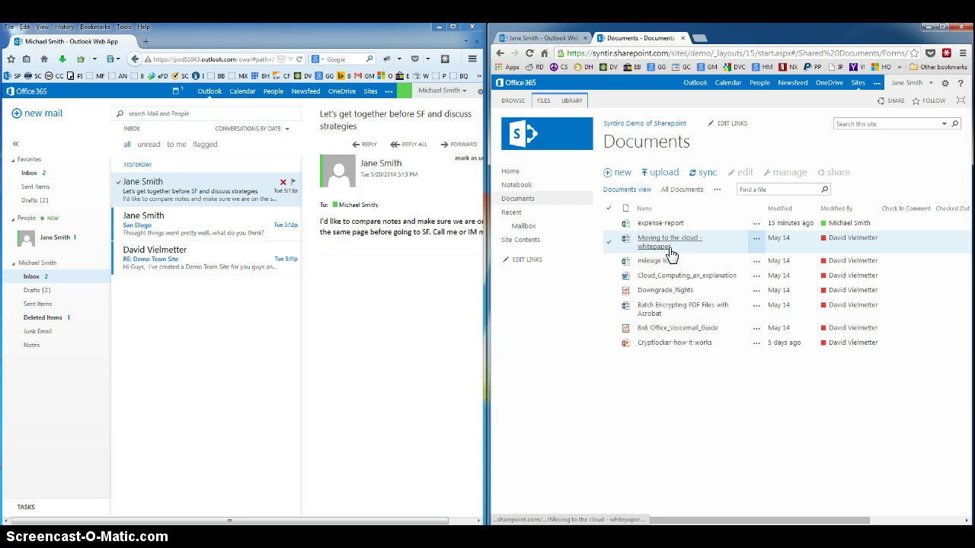
pyautogui.click(657, 225)
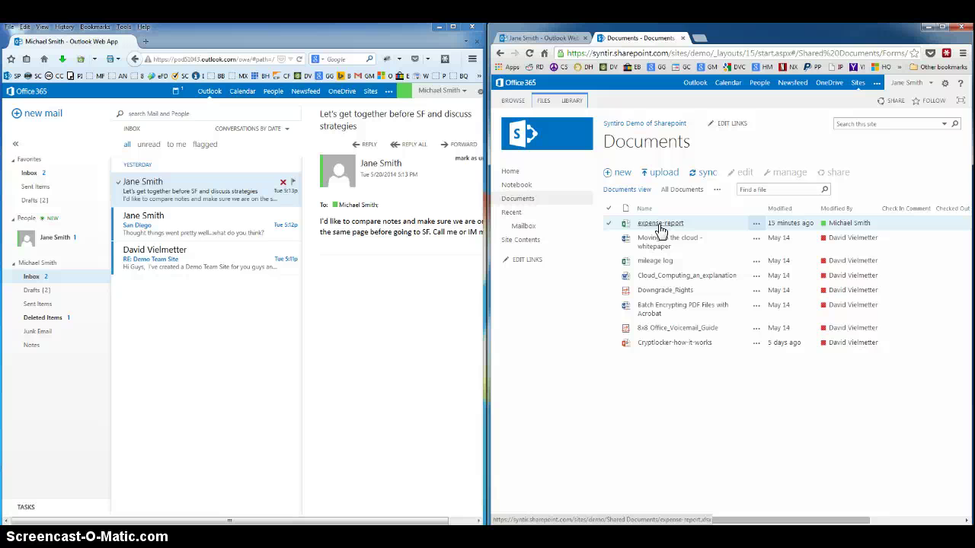
pyautogui.click(667, 226)
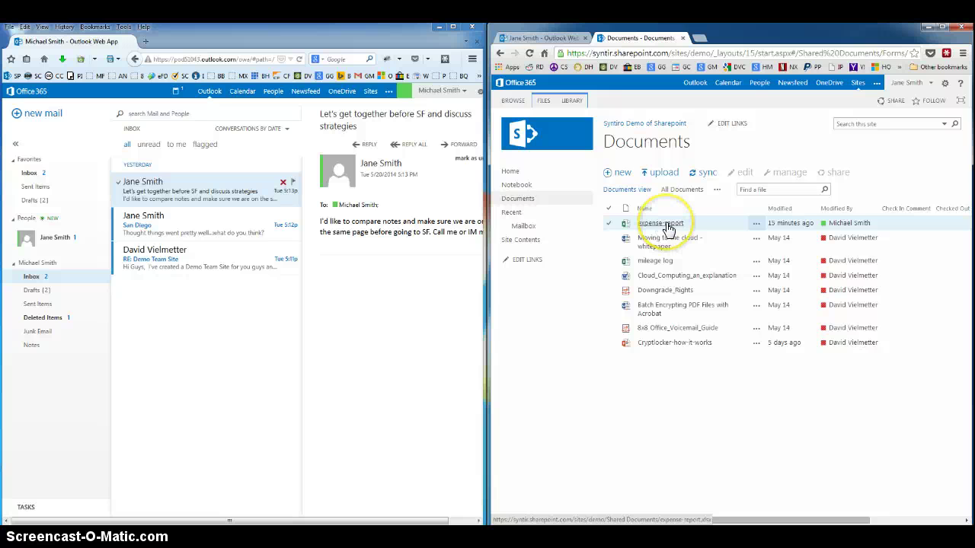
pyautogui.click(680, 226)
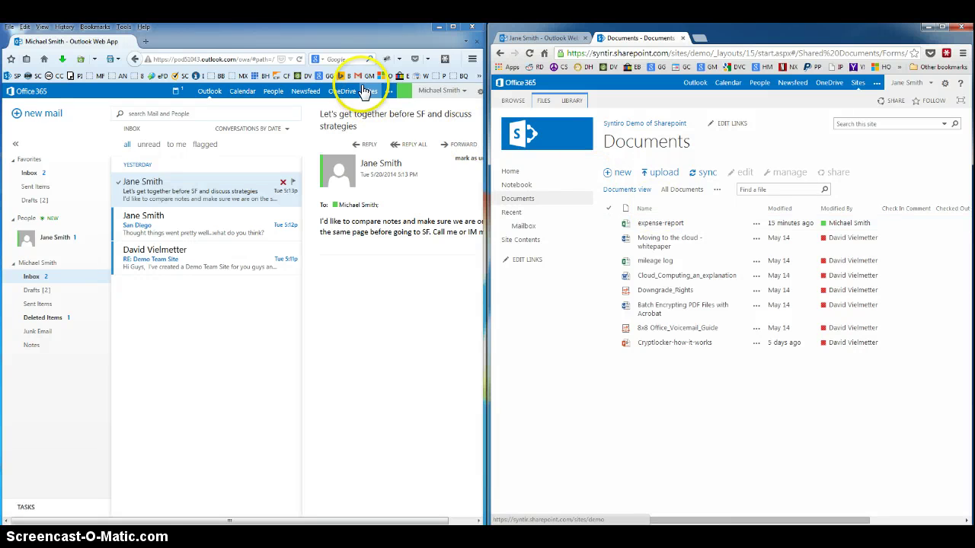
# - Minimize the Firefox mailbox window and upload the health sales presentation file from the desktop to the Documents library
pyautogui.click(437, 29)
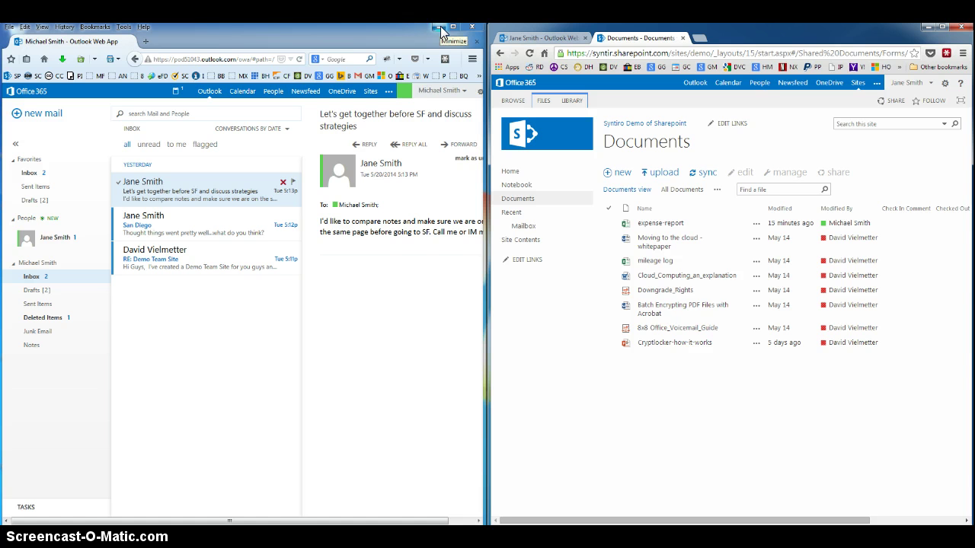
pyautogui.click(442, 33)
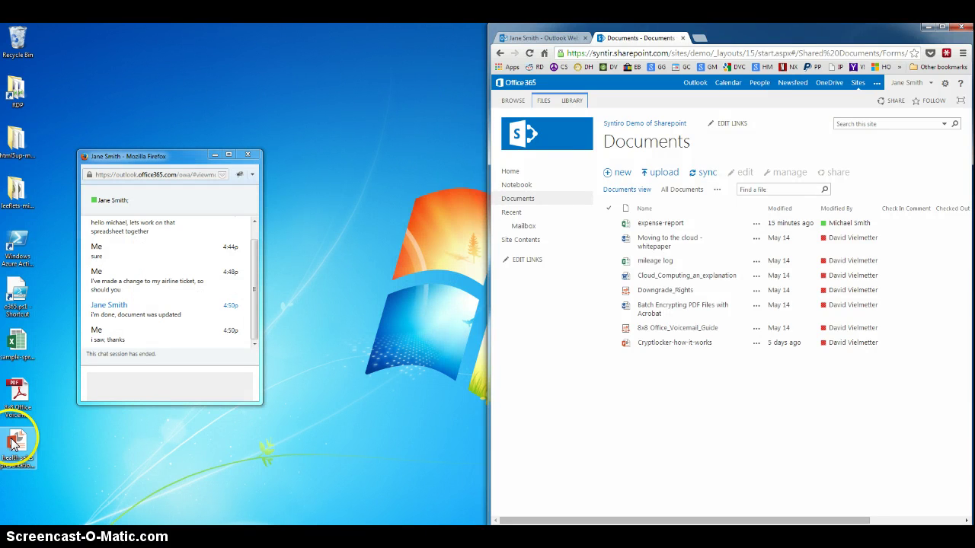
pyautogui.moveTo(14, 445)
pyautogui.mouseDown()
pyautogui.moveTo(438, 418)
pyautogui.moveTo(734, 243)
pyautogui.mouseUp()
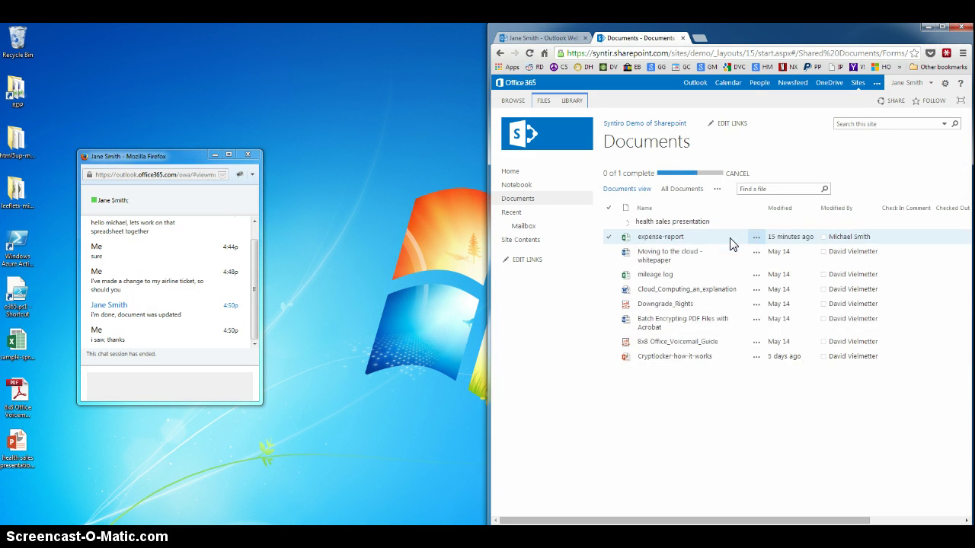
# - Bring the minimized Firefox mailbox window back beside the document library
pyautogui.click(662, 240)
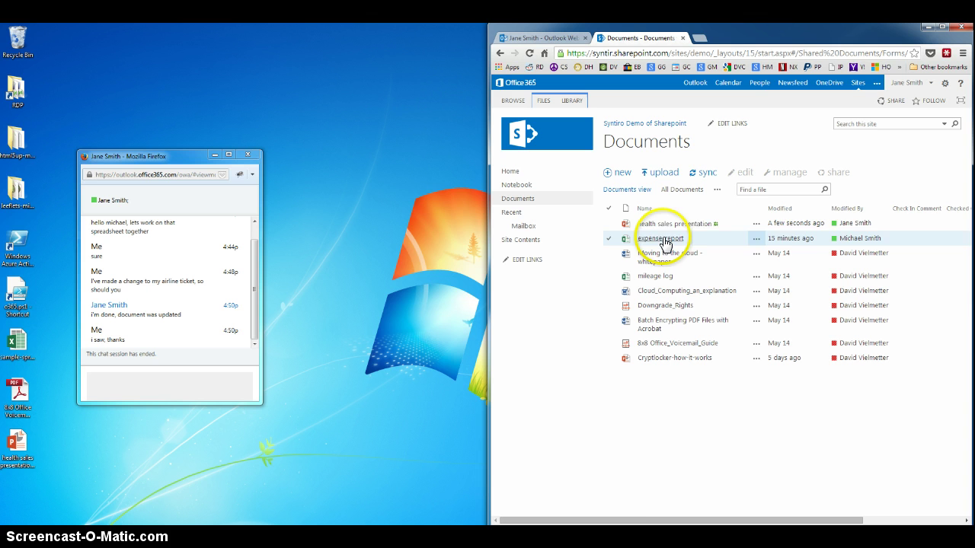
pyautogui.click(653, 224)
pyautogui.click(609, 223)
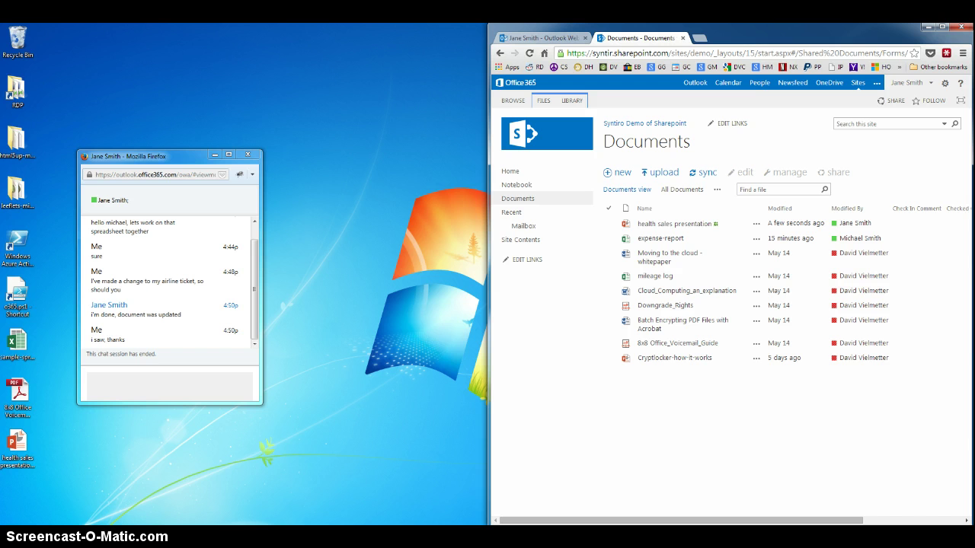
pyautogui.hotkey('alt', 'Tab')
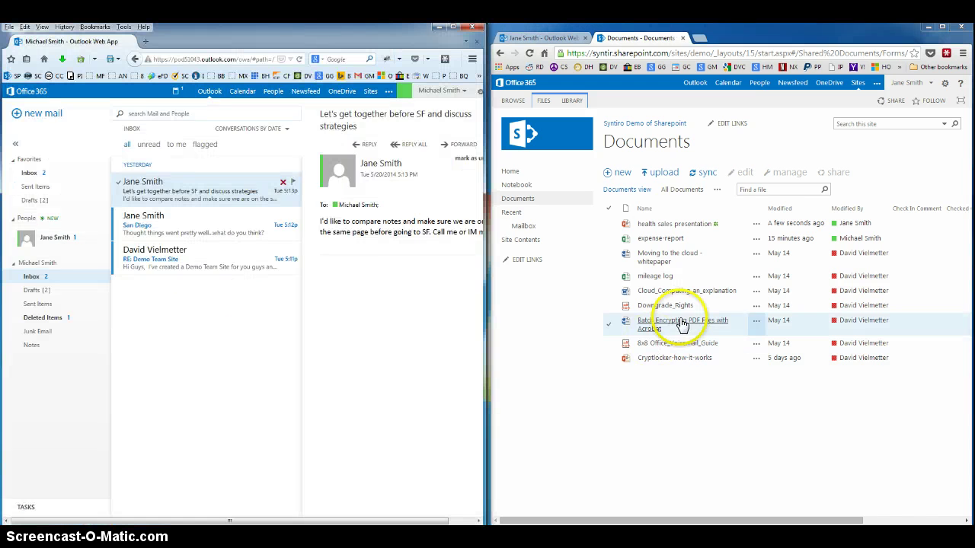
# - Open the health sales presentation from the Documents library and start editing it in PowerPoint Online
pyautogui.click(668, 229)
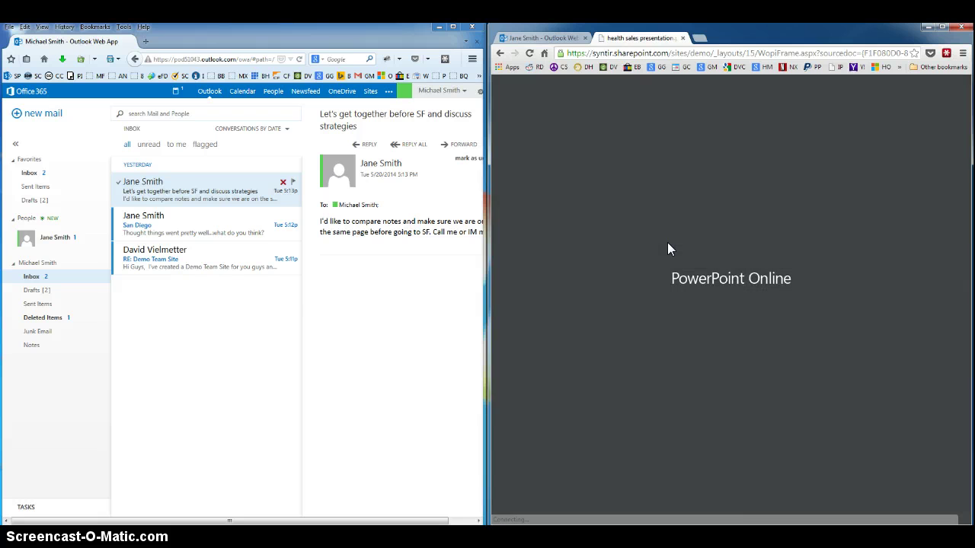
pyautogui.click(665, 226)
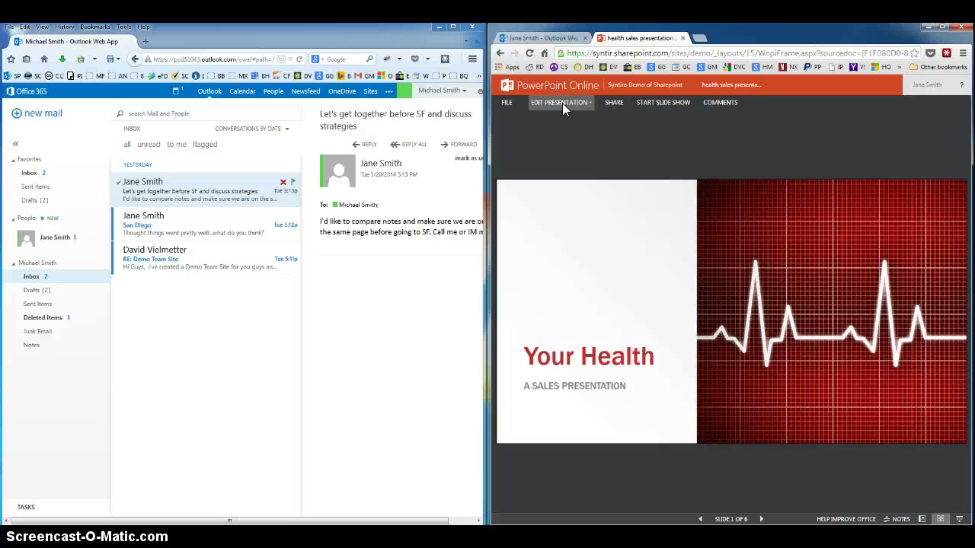
pyautogui.click(562, 103)
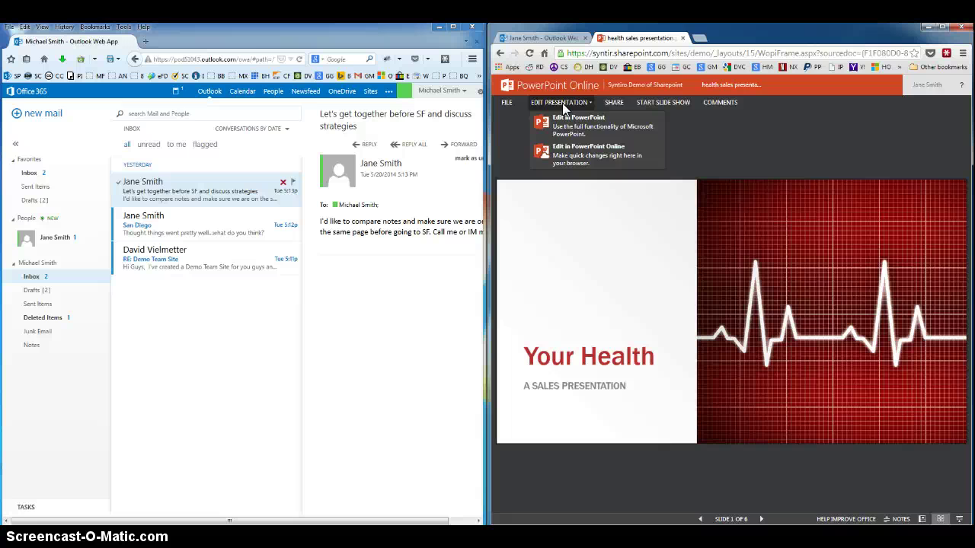
pyautogui.click(560, 124)
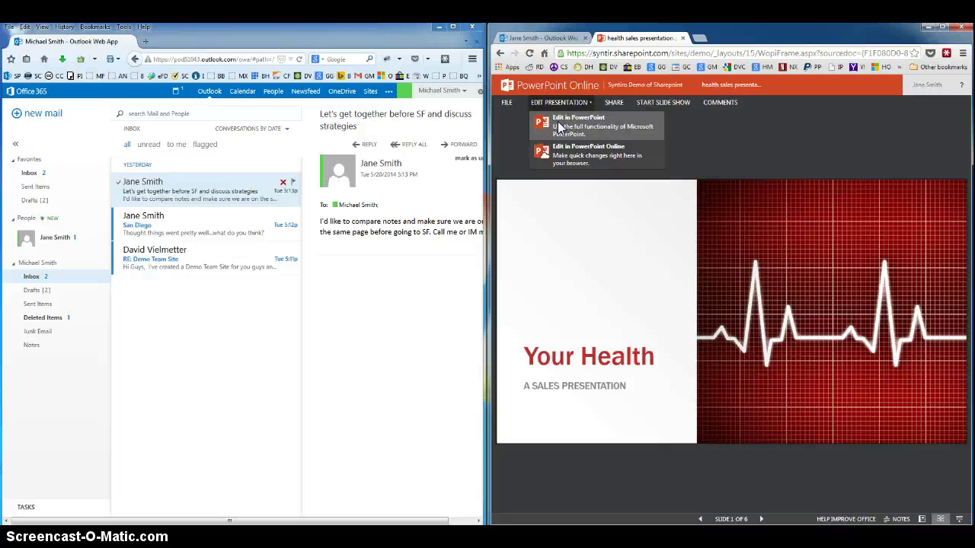
pyautogui.click(568, 156)
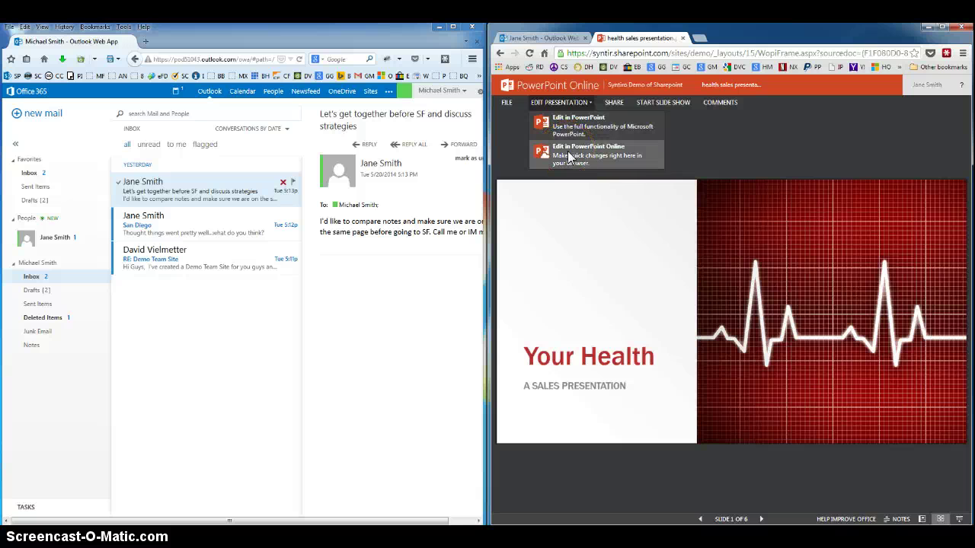
pyautogui.click(568, 157)
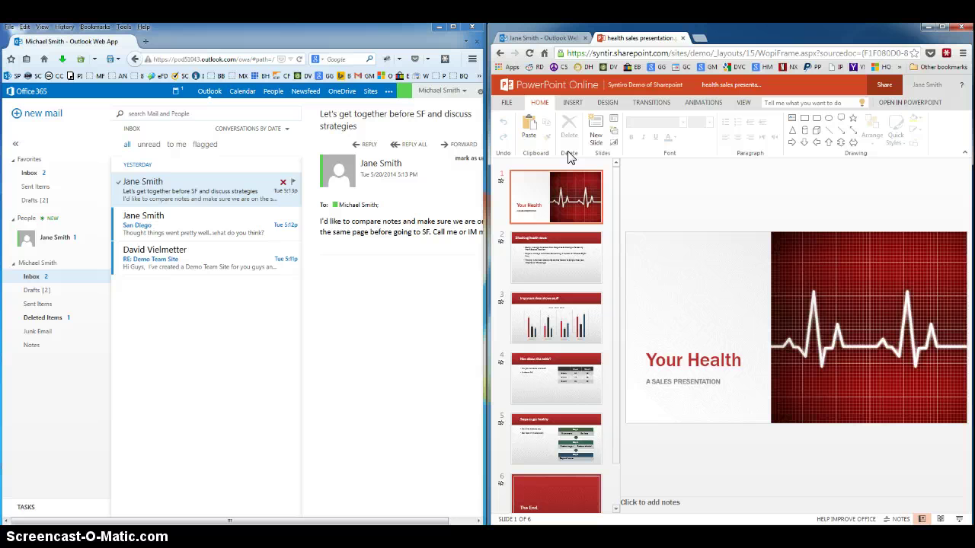
# - Add the bullets "Add further information" and "here" below the existing ones on slide 4, "How about this table?"
pyautogui.click(555, 247)
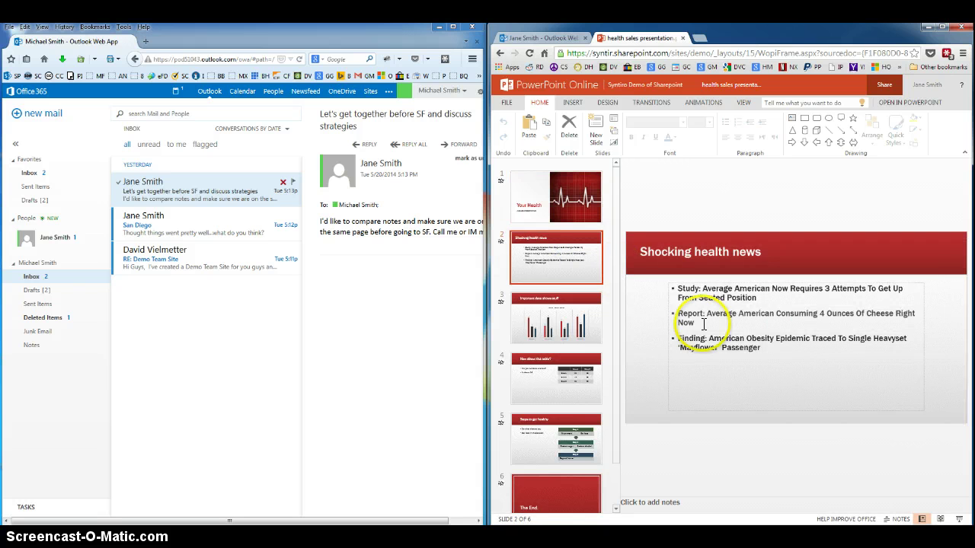
pyautogui.click(553, 388)
pyautogui.click(708, 305)
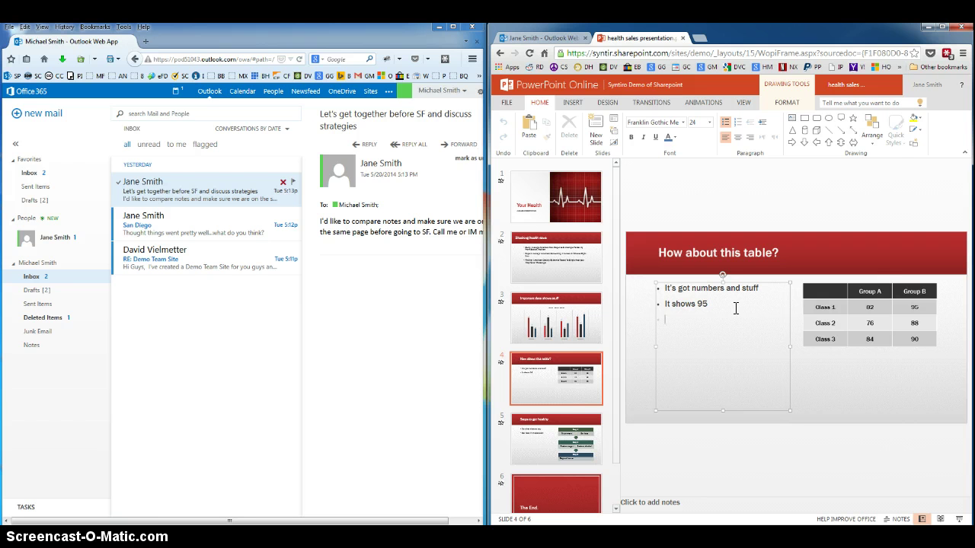
pyautogui.write('Add fue')
pyautogui.press('BackSpace')
pyautogui.write('rther info')
pyautogui.write('rmation ')
pyautogui.write('here')
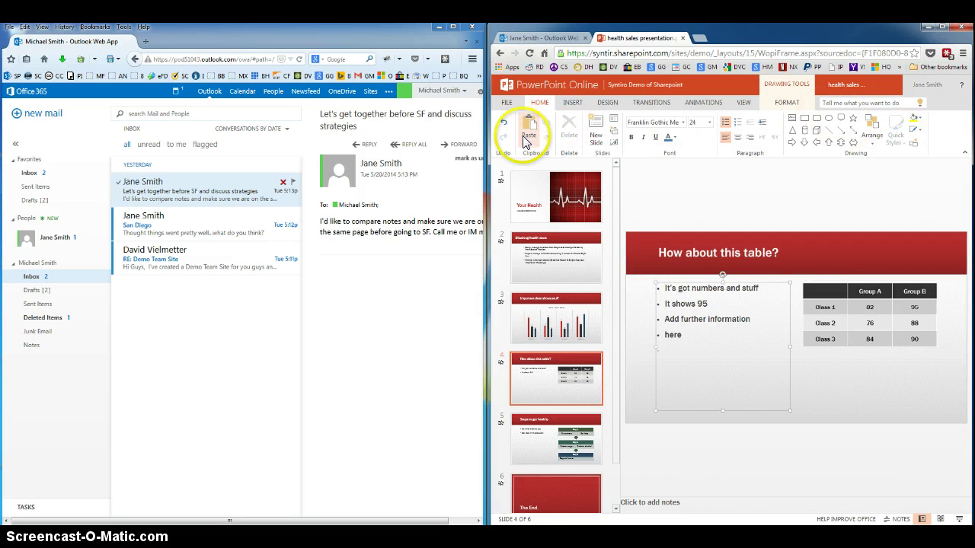
# - Go to slide 3, "Important data shows stuff", and look through the presentation's file options
pyautogui.click(543, 305)
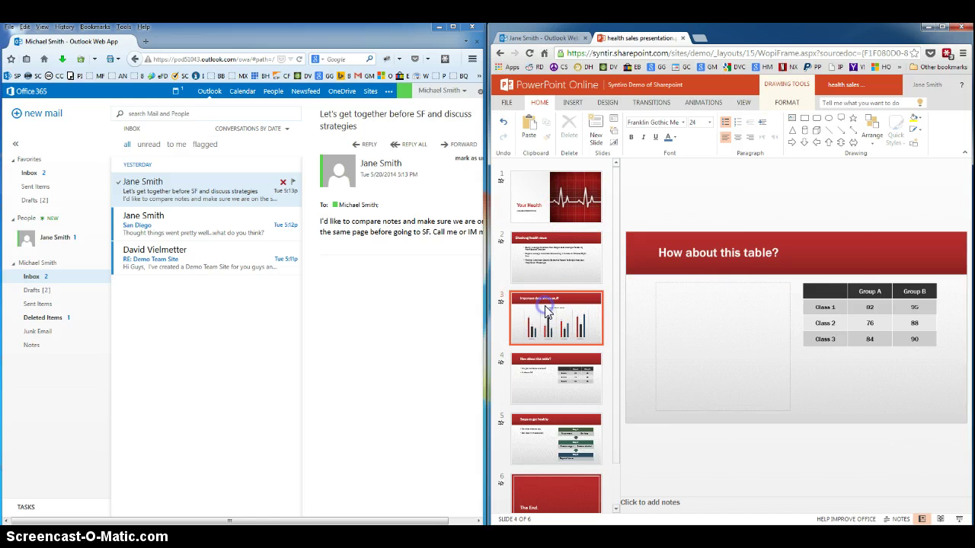
pyautogui.click(506, 102)
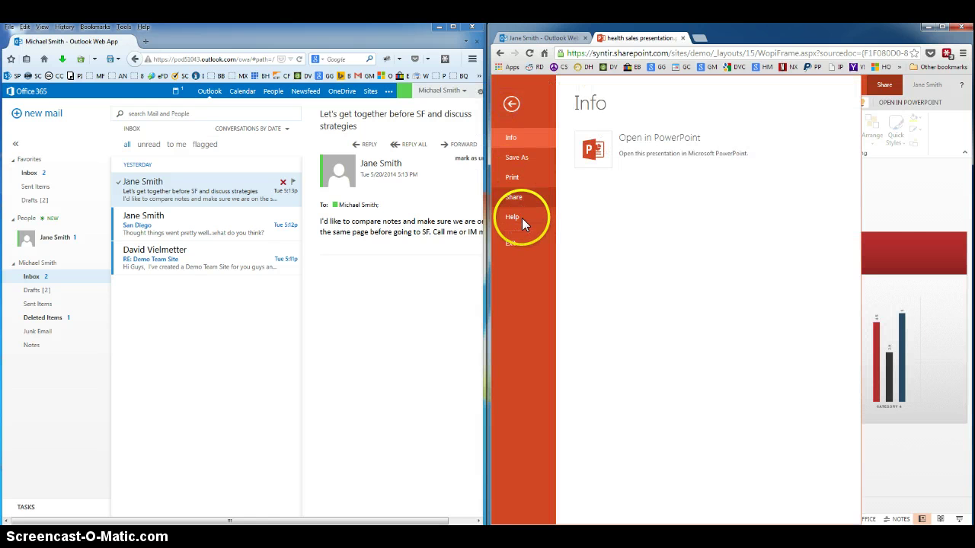
pyautogui.click(916, 211)
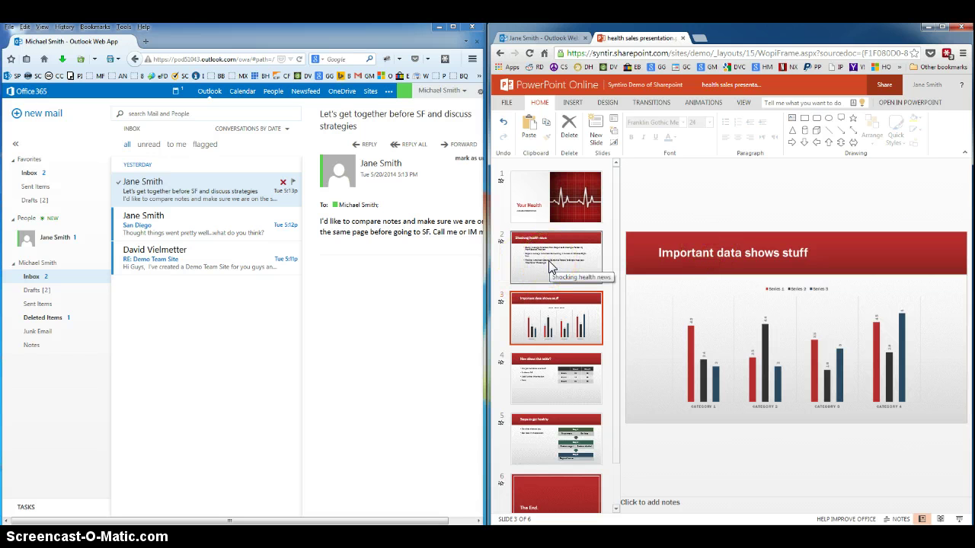
# - Switch to the Firefox window, open Sites in a new tab and go to the demo site's Documents library
pyautogui.click(373, 93)
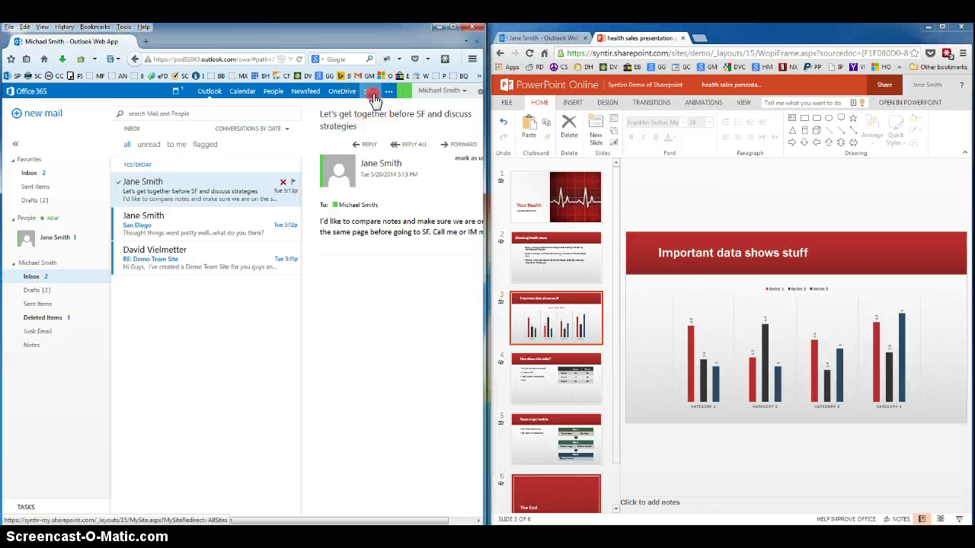
pyautogui.rightClick(374, 96)
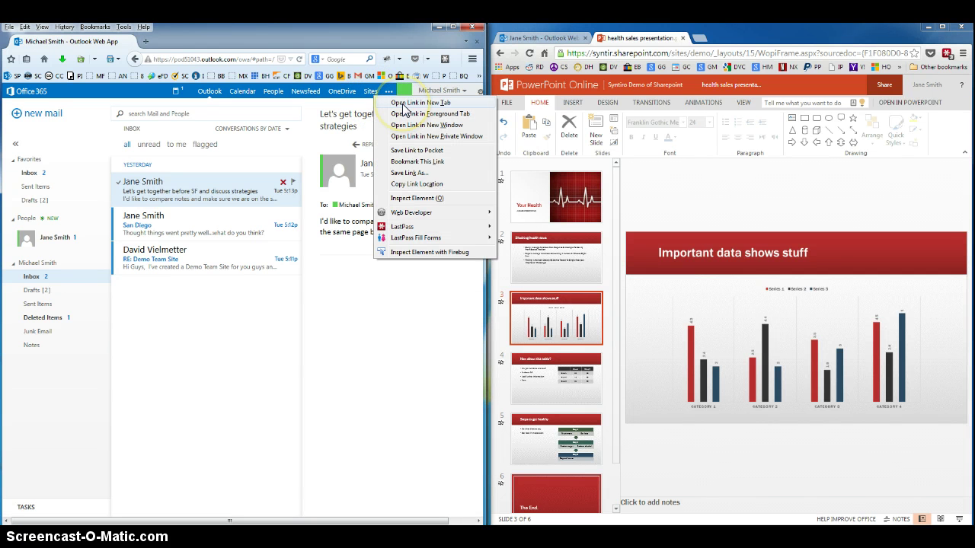
pyautogui.click(405, 103)
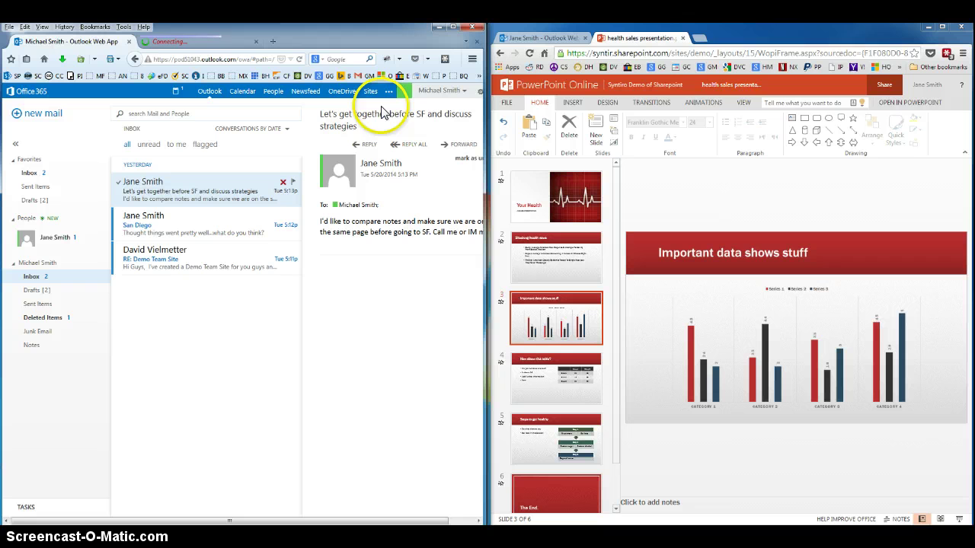
pyautogui.click(165, 41)
pyautogui.click(159, 188)
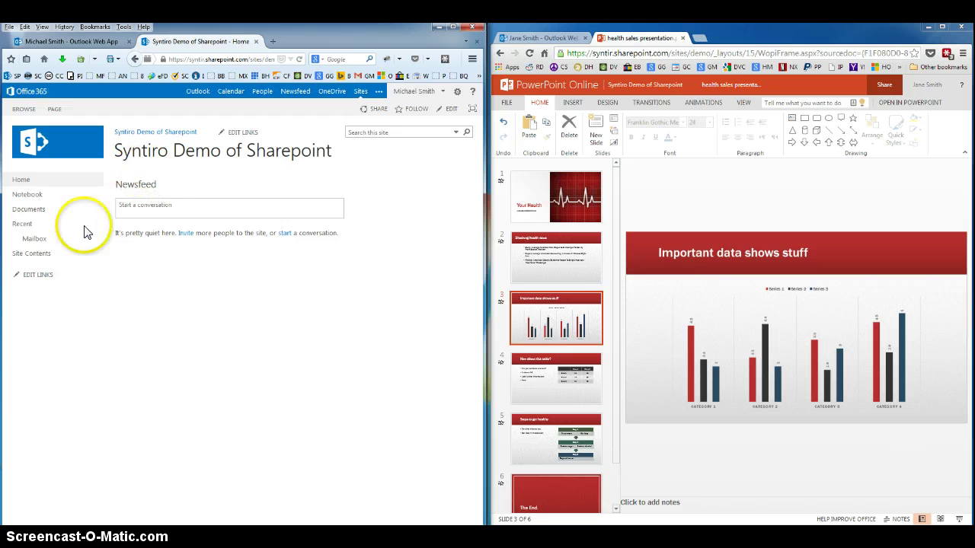
pyautogui.click(28, 208)
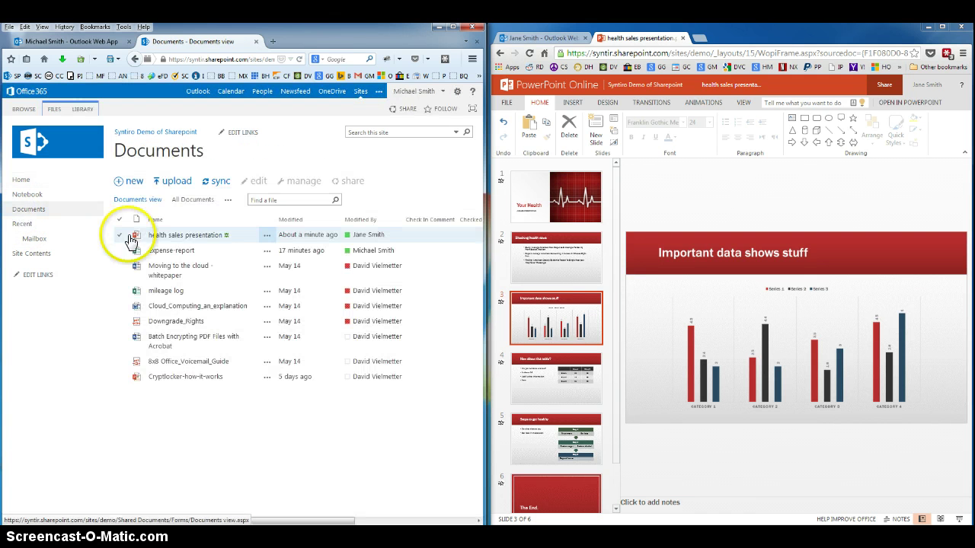
# - Open the health sales presentation from the library in Firefox and edit it in PowerPoint Online
pyautogui.click(168, 241)
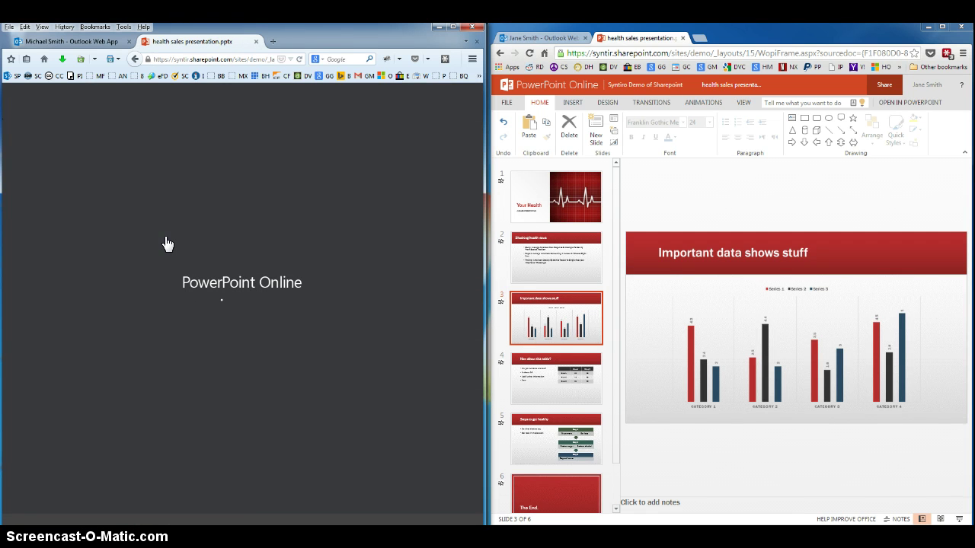
pyautogui.click(167, 233)
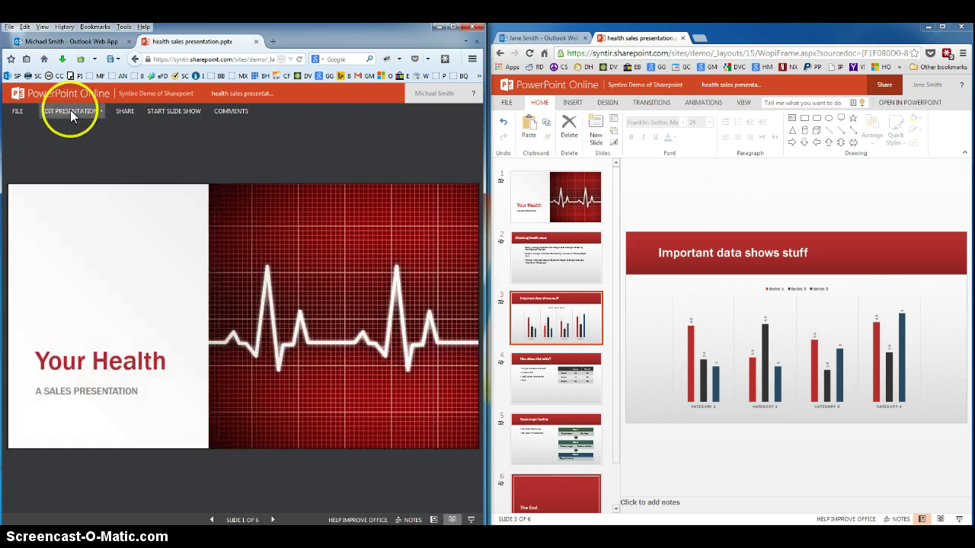
pyautogui.click(70, 110)
pyautogui.click(68, 165)
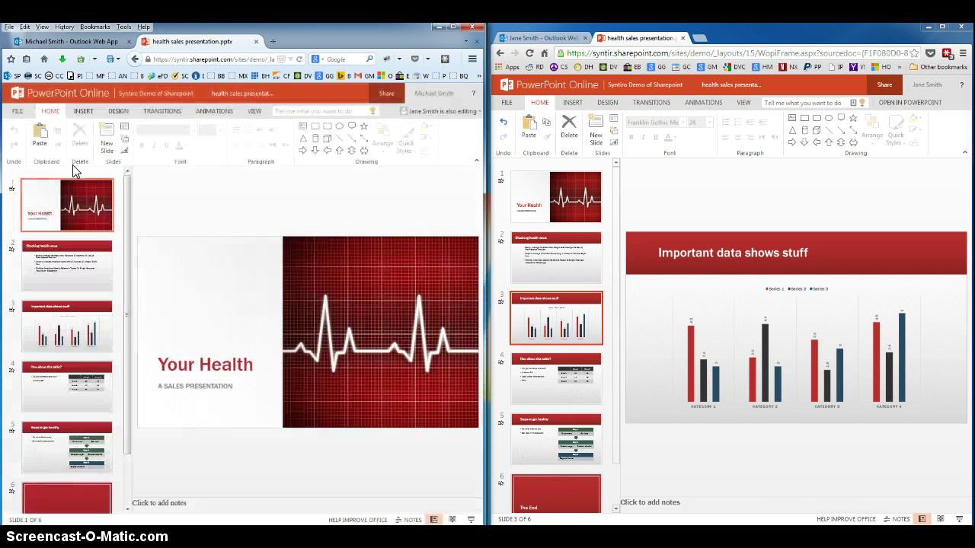
# - Check who else is editing the presentation and go to slide 2, "Shocking health news", in Firefox
pyautogui.click(451, 112)
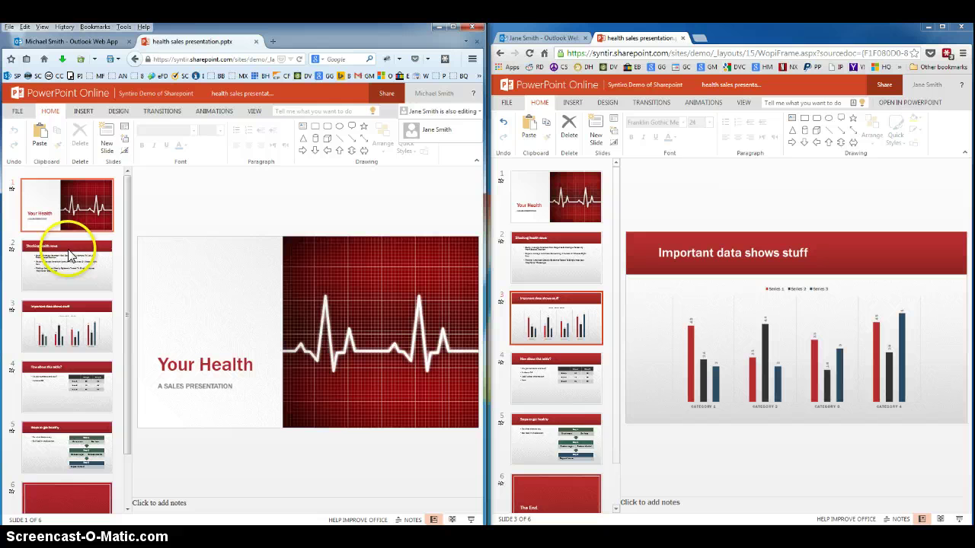
pyautogui.click(67, 209)
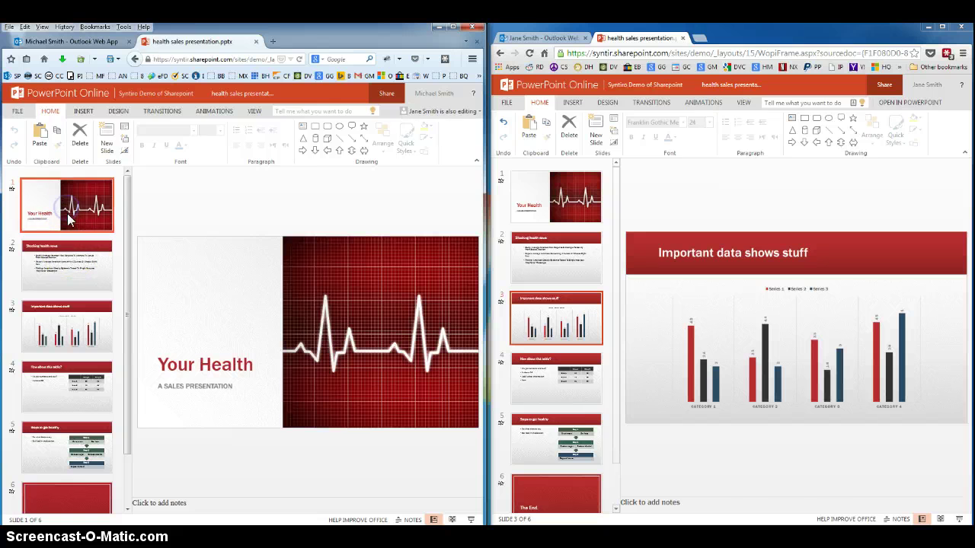
pyautogui.click(65, 259)
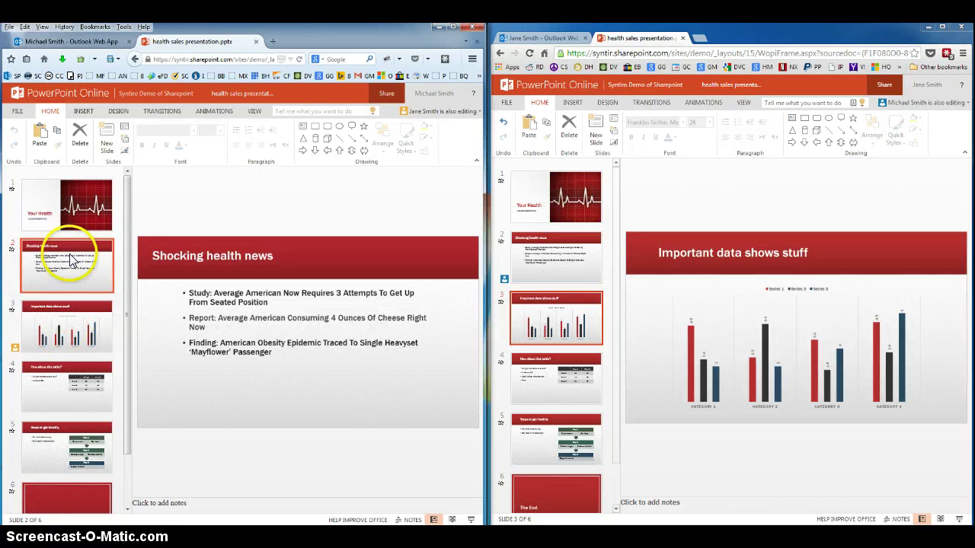
# - Examine the co-editor details in both browser windows for the slide each person is working on
pyautogui.click(438, 113)
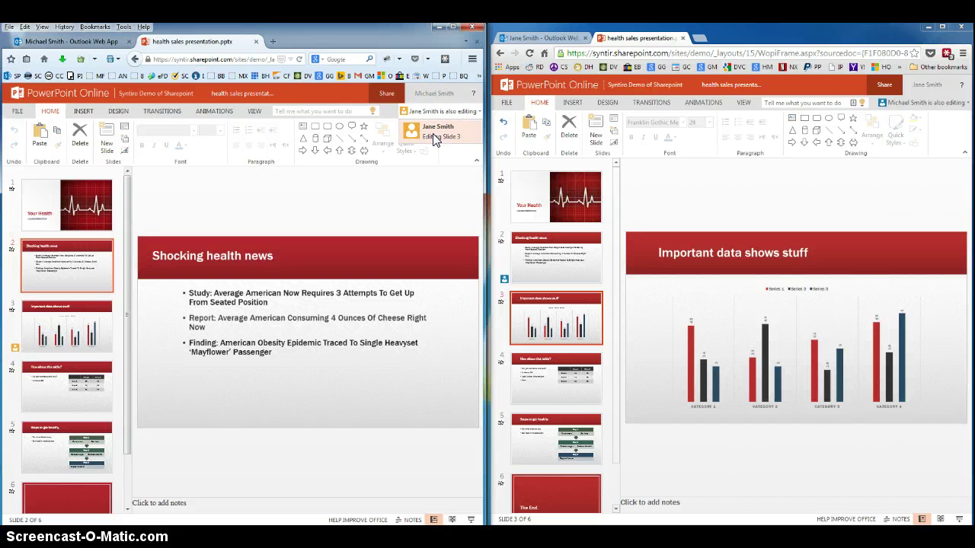
pyautogui.click(429, 134)
pyautogui.click(18, 346)
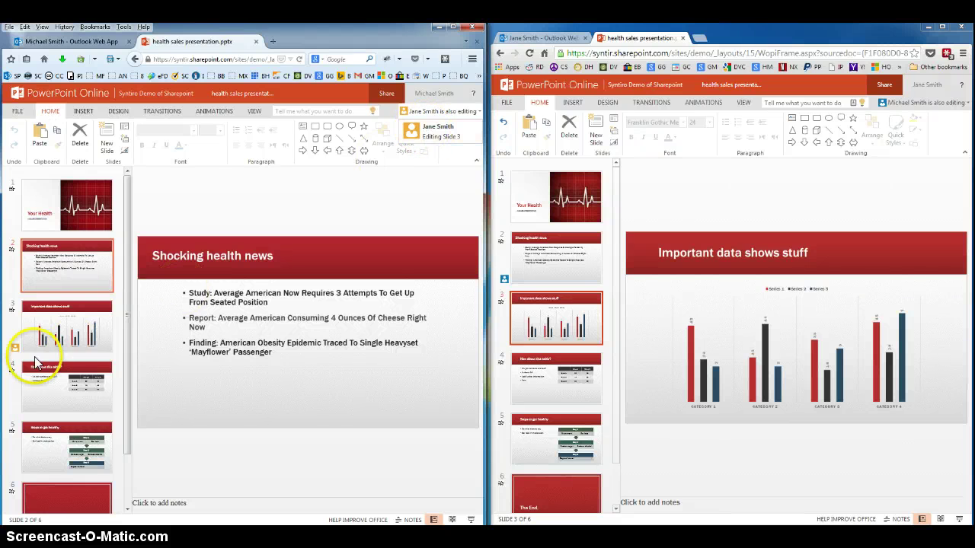
pyautogui.click(76, 329)
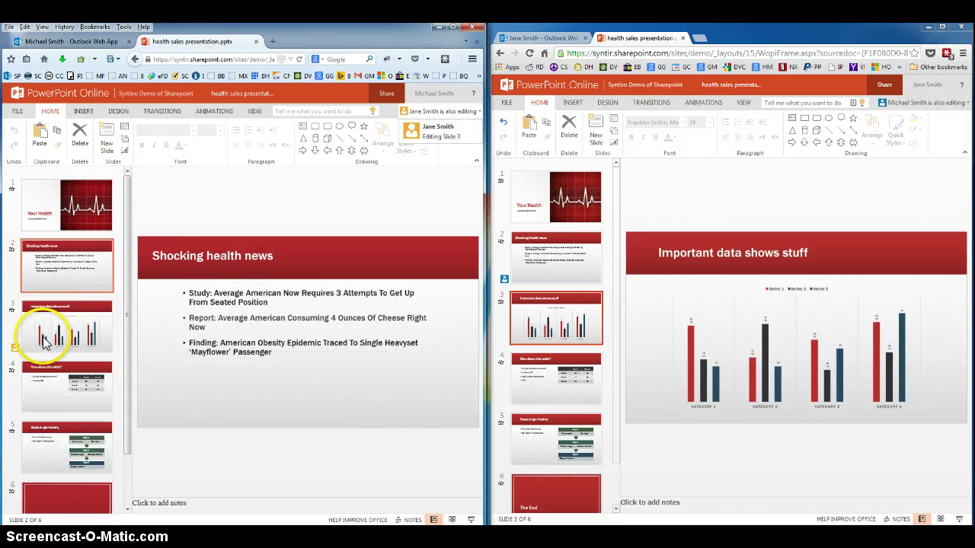
pyautogui.click(788, 26)
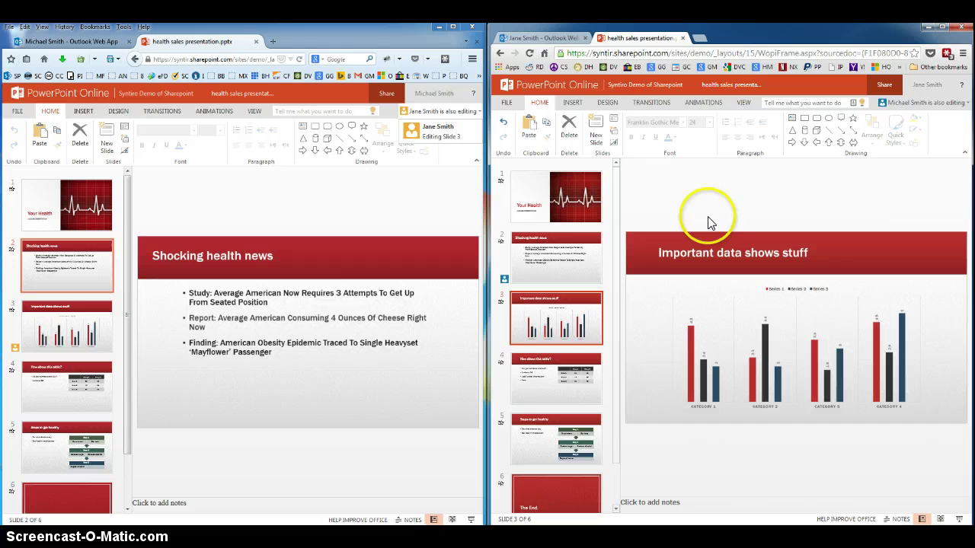
pyautogui.click(920, 102)
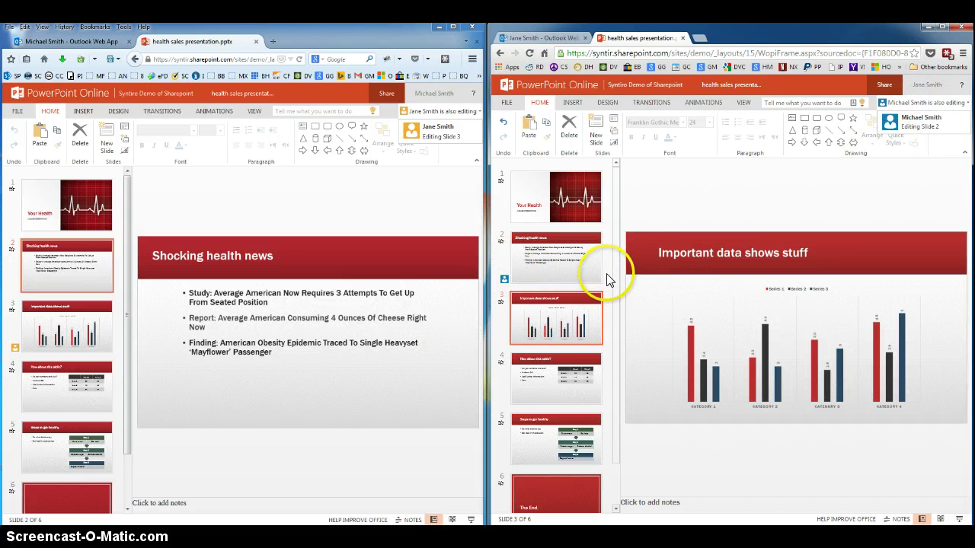
# - Add the bullet "Some additional info here" at the end of slide 2's list in the Firefox window
pyautogui.click(65, 270)
pyautogui.click(298, 357)
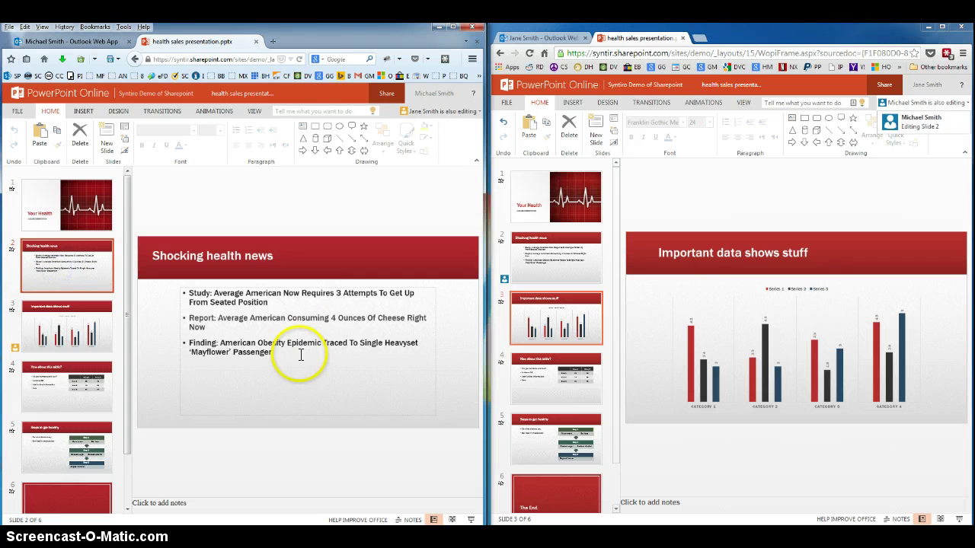
pyautogui.press('Return')
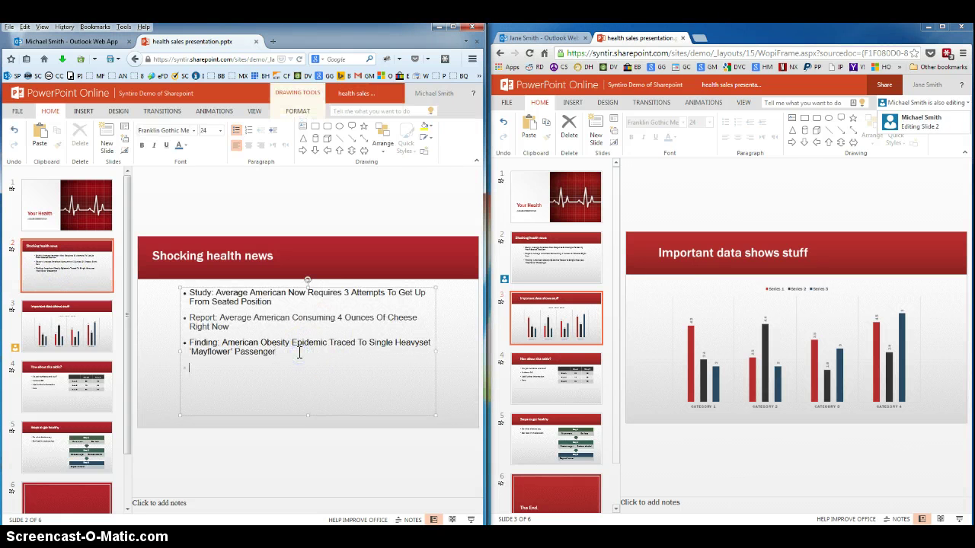
pyautogui.write('Some additional info here')
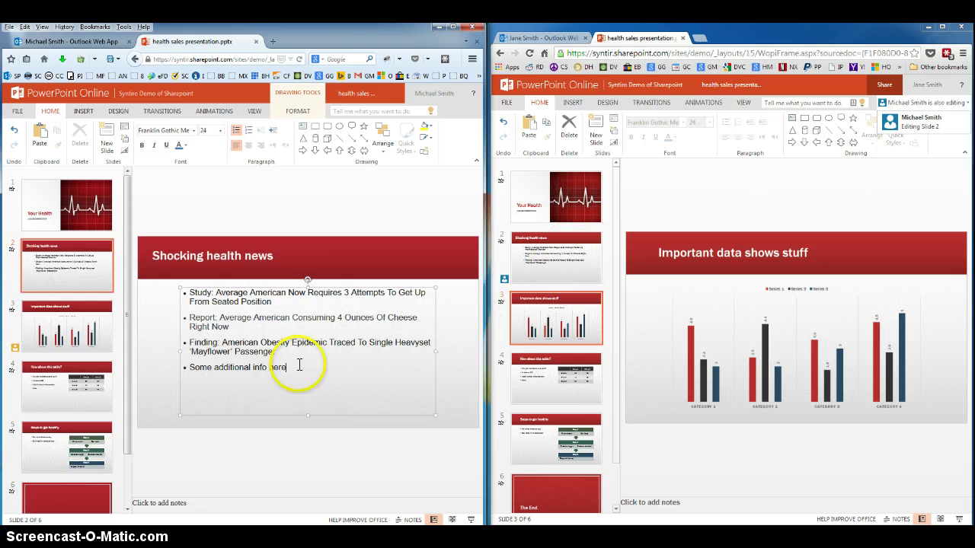
# - View slide 2 in the Chrome window to check the shared edit, and view slides 4 and 5 in Firefox
pyautogui.click(533, 260)
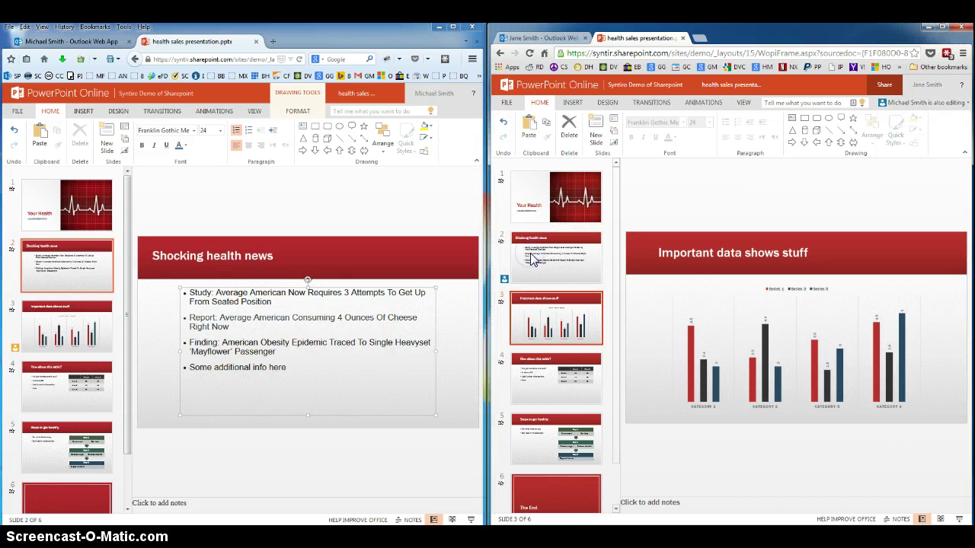
pyautogui.click(535, 259)
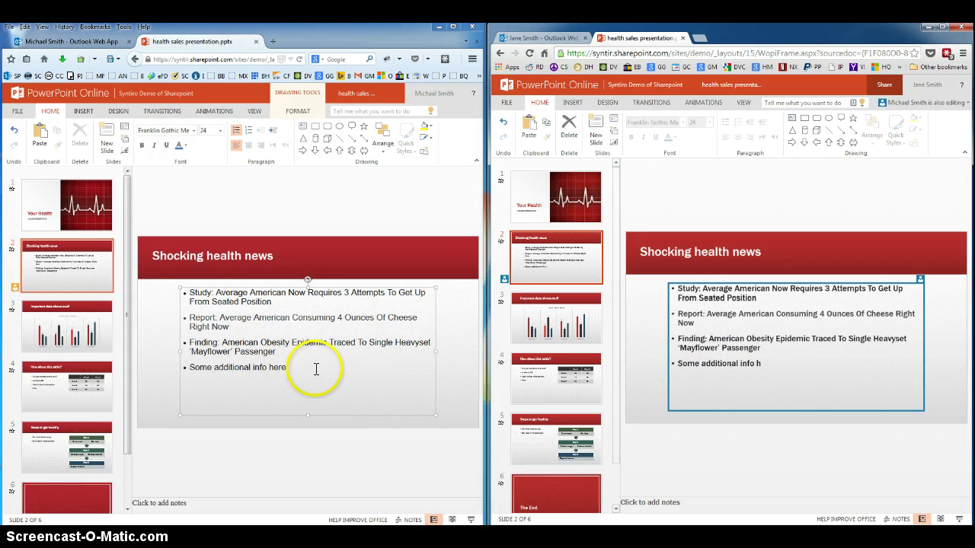
pyautogui.click(48, 394)
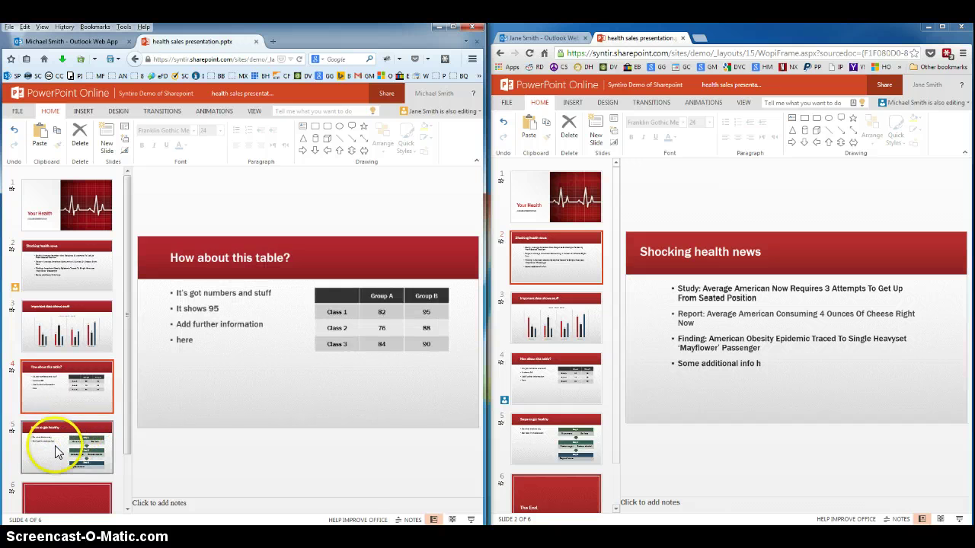
pyautogui.click(56, 453)
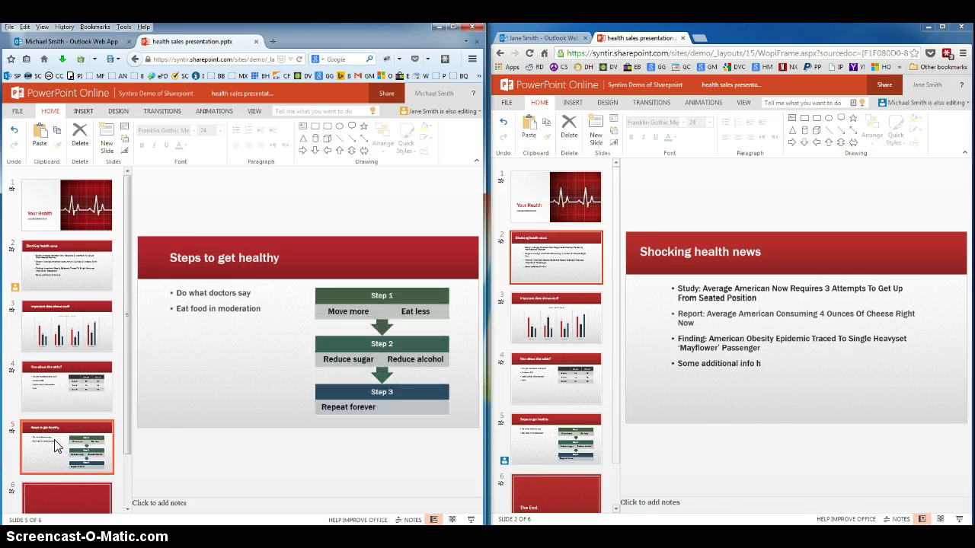
# - View slide 2, "Shocking health news", in the Firefox window and exit the presentation to the Documents library
pyautogui.click(65, 276)
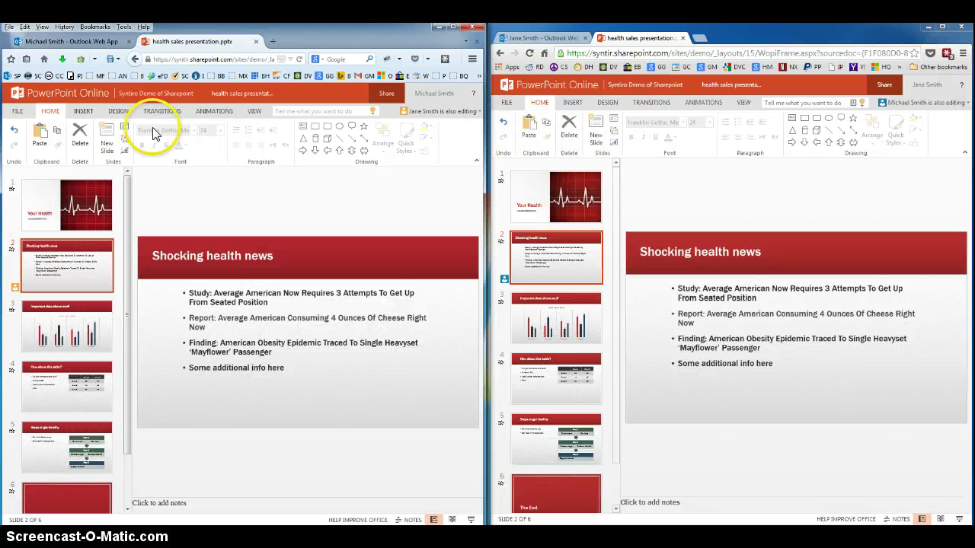
pyautogui.click(23, 113)
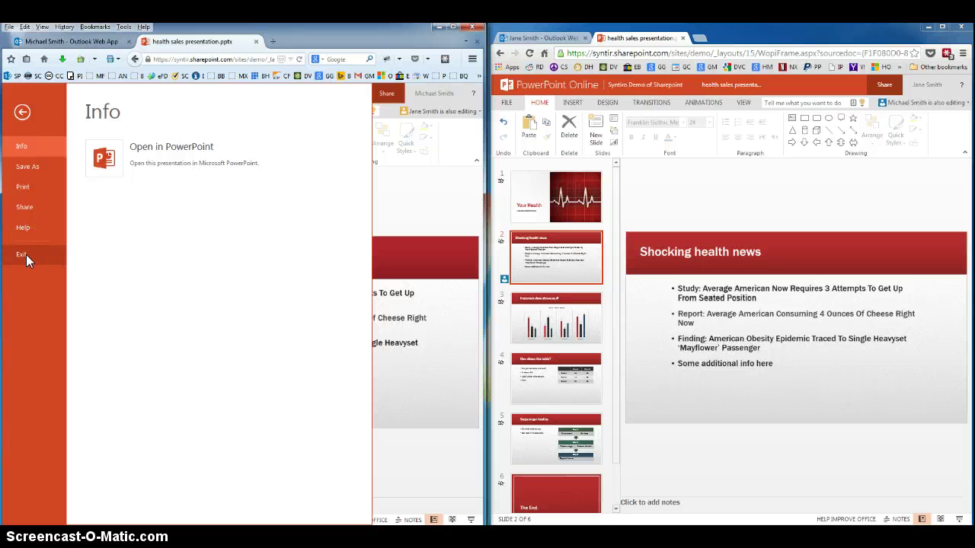
pyautogui.click(26, 254)
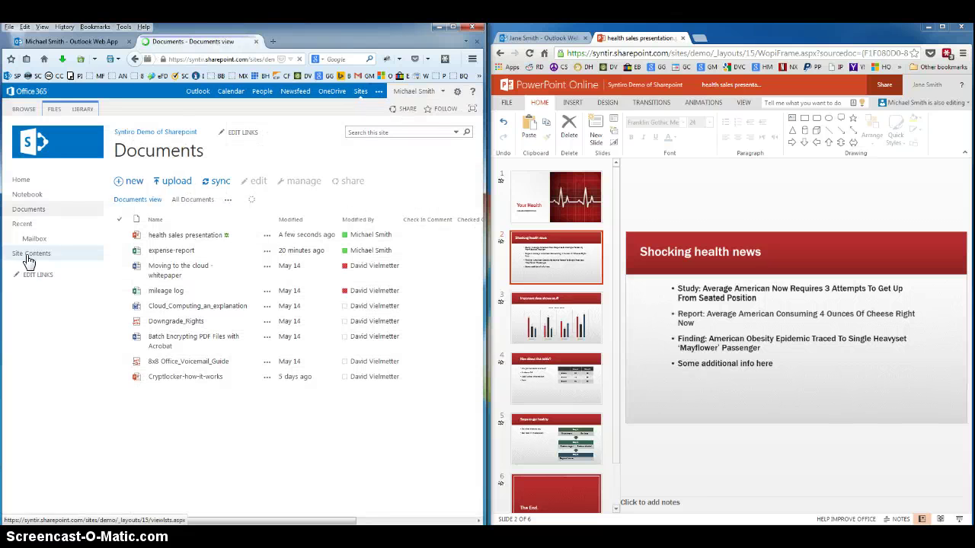
# - Open the version history of the expense-report file in the Documents library in Firefox
pyautogui.click(244, 253)
pyautogui.click(194, 237)
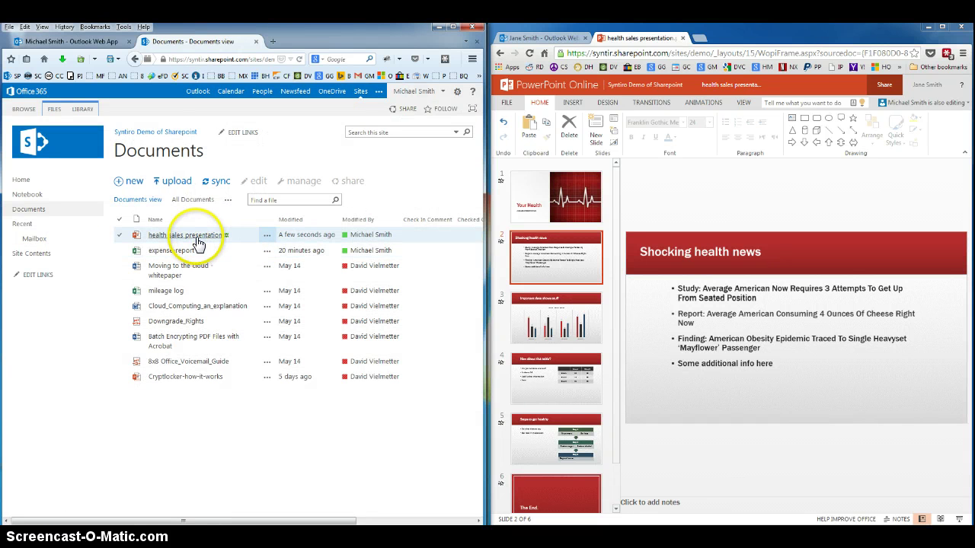
pyautogui.click(270, 252)
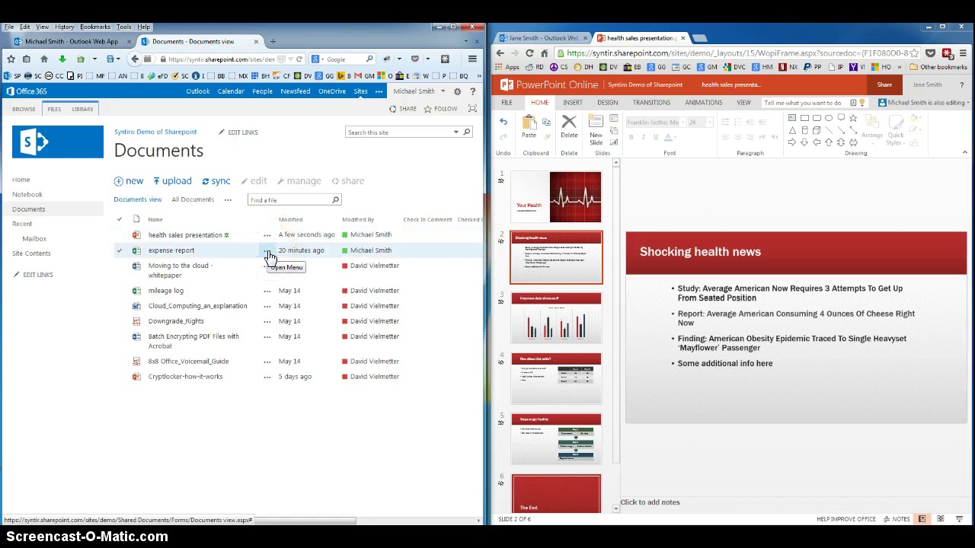
pyautogui.click(270, 257)
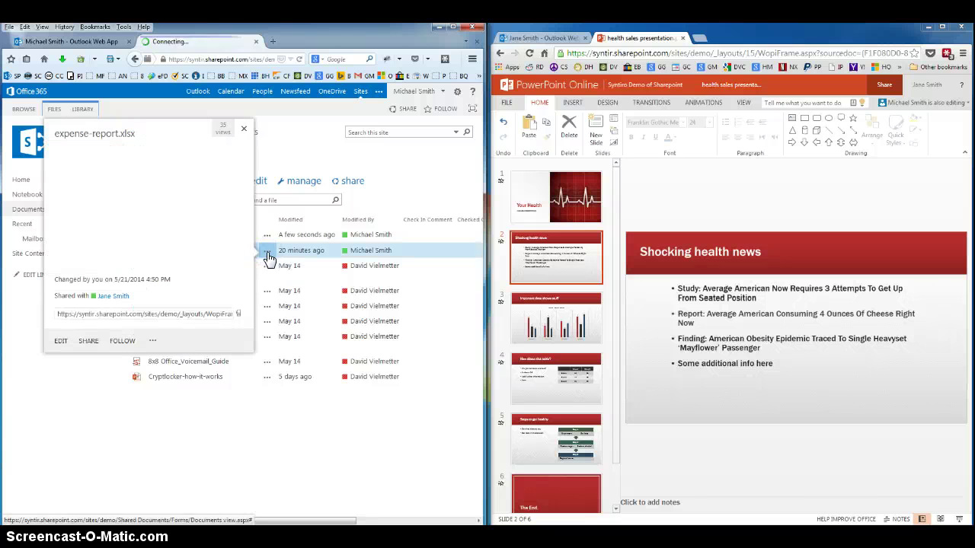
pyautogui.click(152, 343)
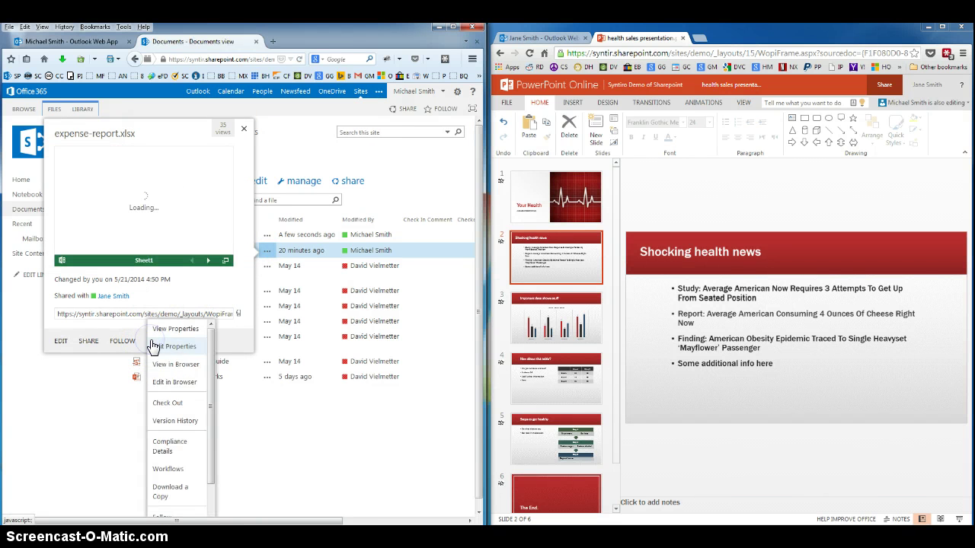
pyautogui.click(176, 426)
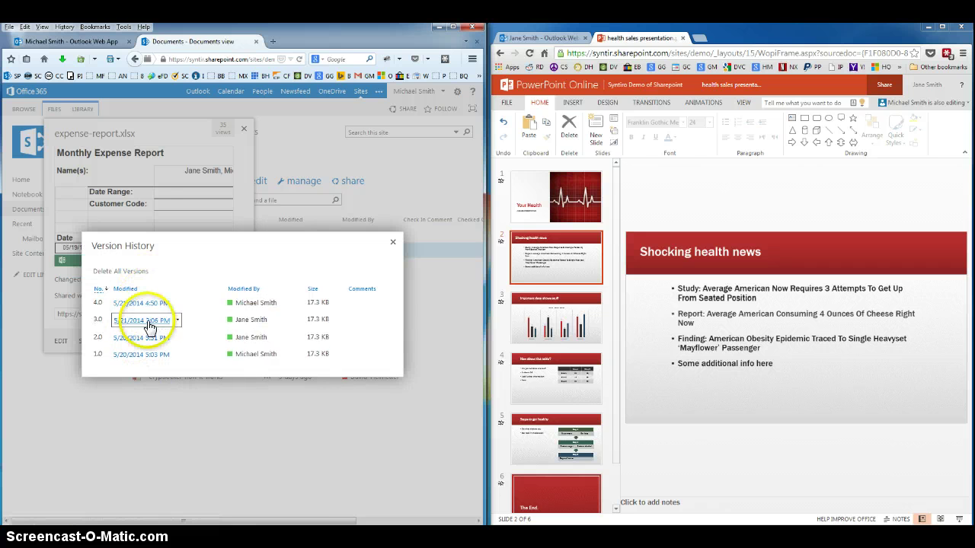
# - Examine the actions available for version 2.0 of expense-report without applying any, and close the version history and file details
pyautogui.moveTo(160, 362)
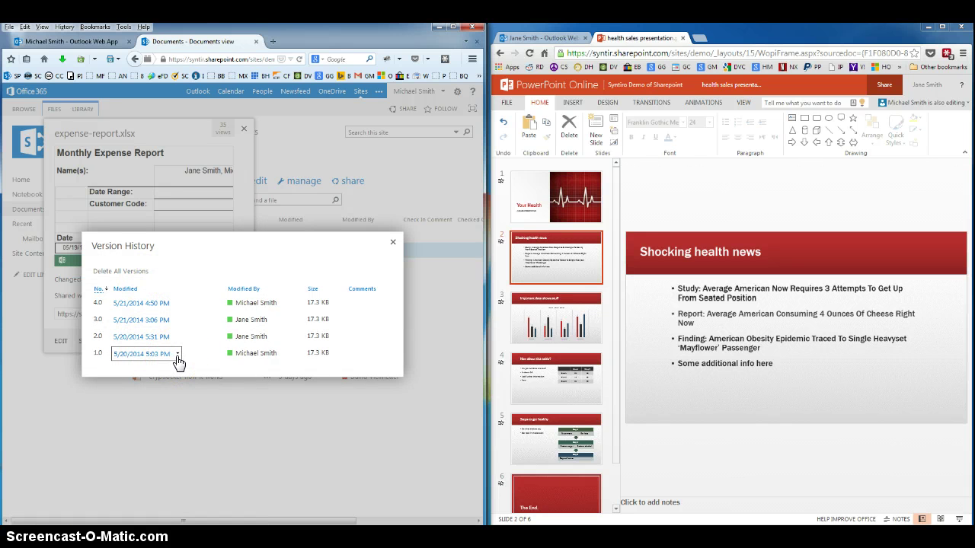
pyautogui.click(178, 337)
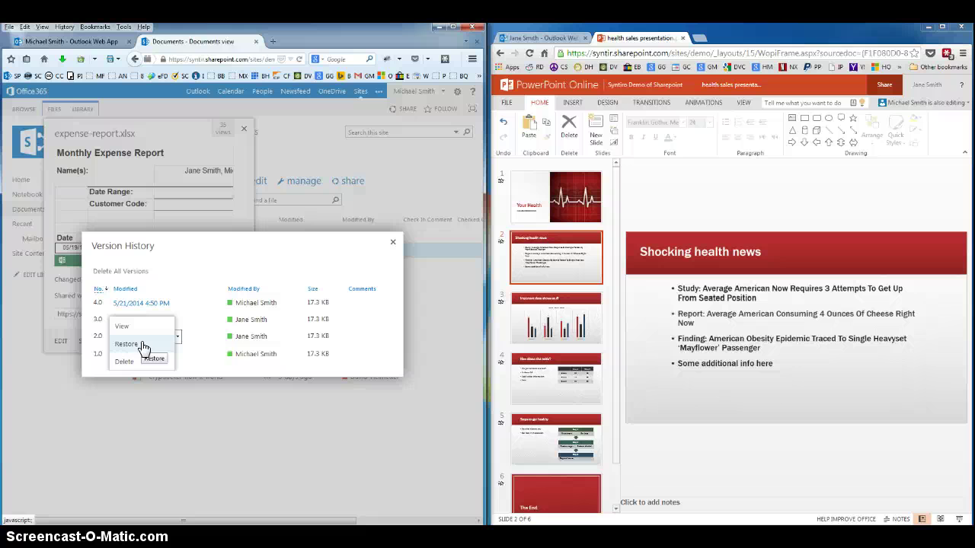
pyautogui.click(207, 358)
pyautogui.moveTo(140, 338)
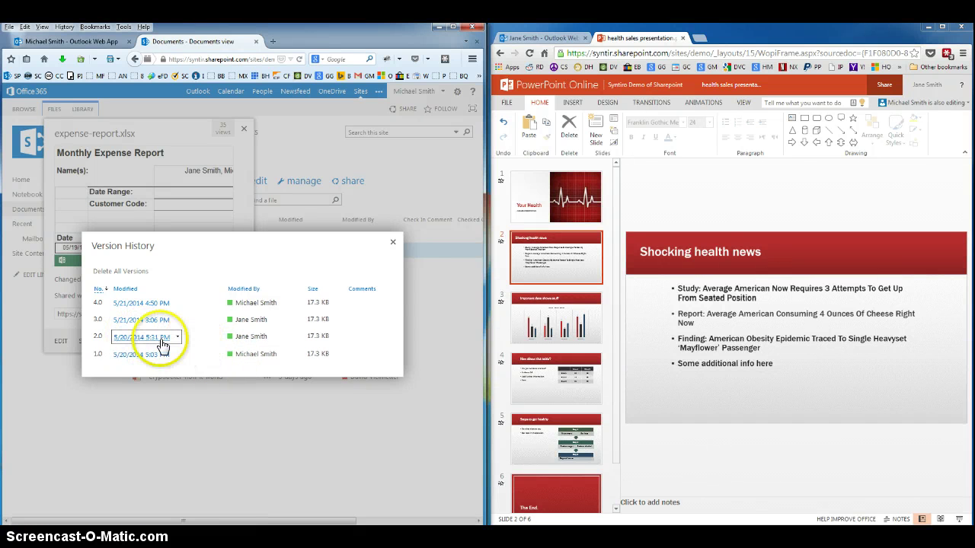
pyautogui.click(392, 243)
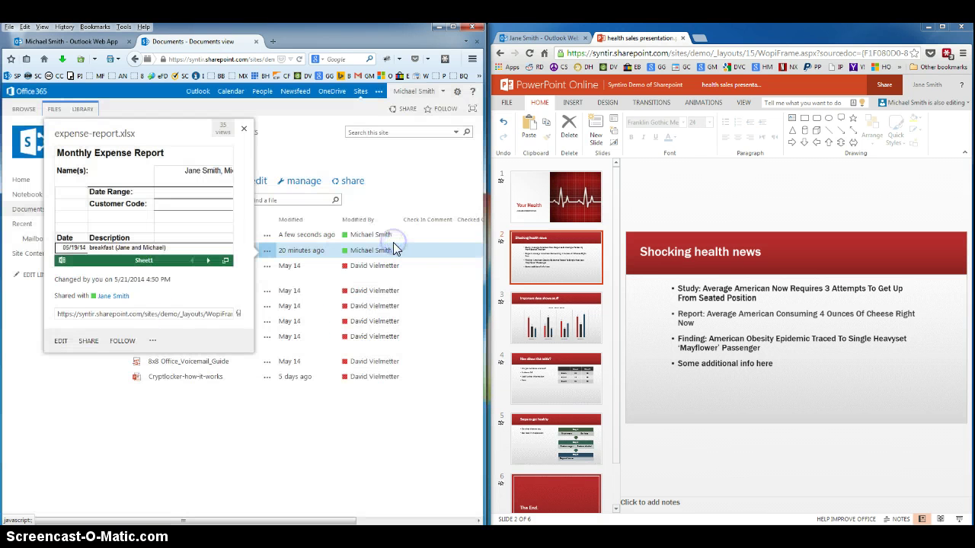
pyautogui.click(244, 130)
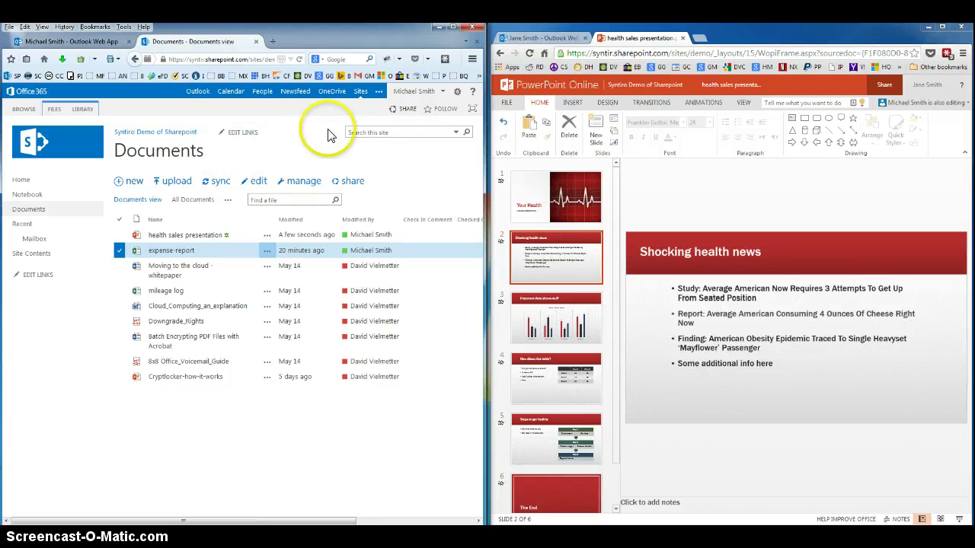
# - Exit the health sales presentation in the Chrome window to return to the Documents library
pyautogui.click(506, 102)
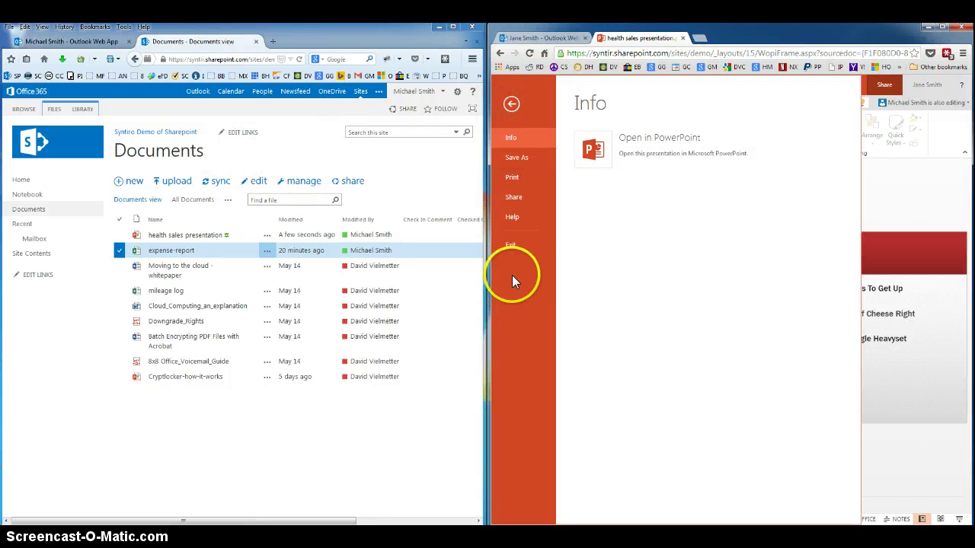
pyautogui.click(509, 244)
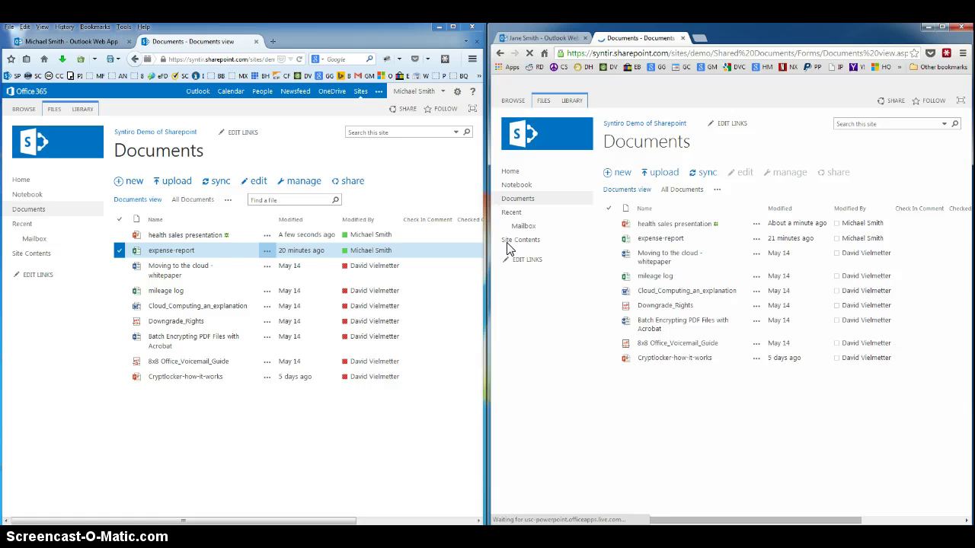